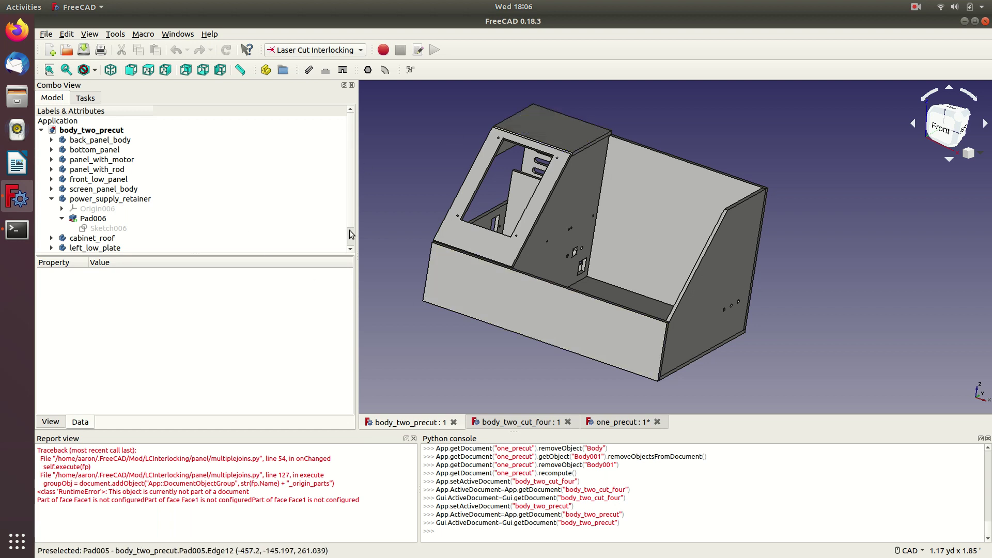
Switch to the empty one_precut document and cycle through the Part and Laser Cut Interlocking workbenches.
left_click(525, 423)
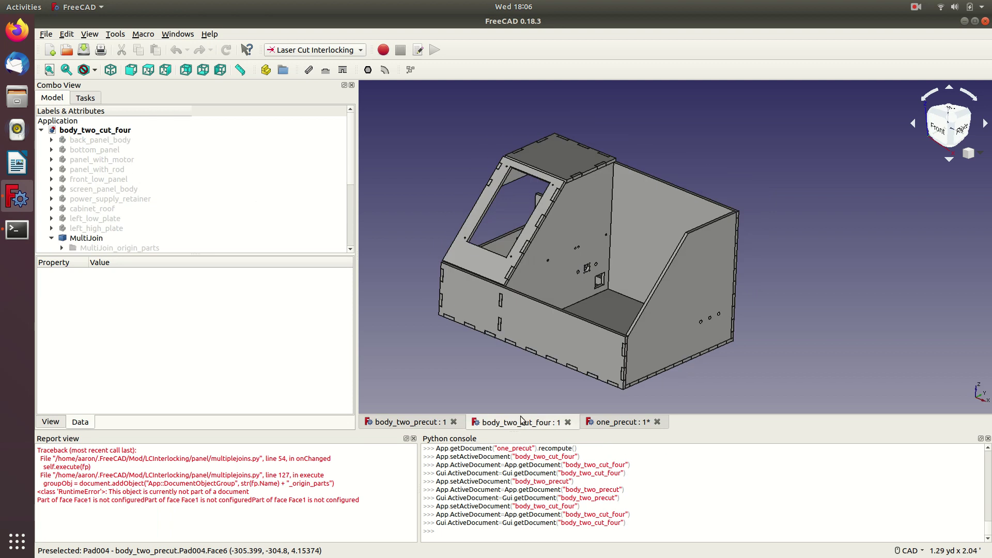
left_click(617, 423)
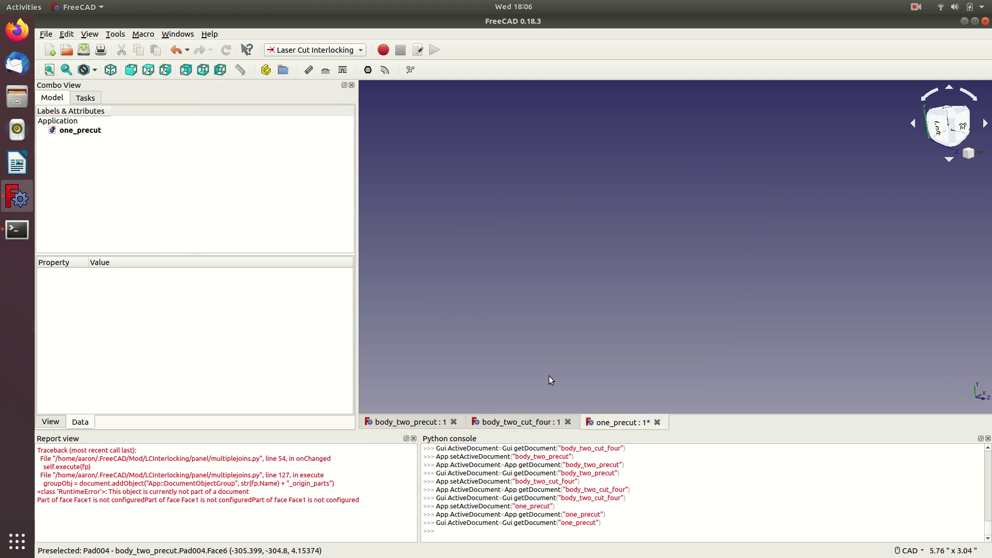
left_click(315, 50)
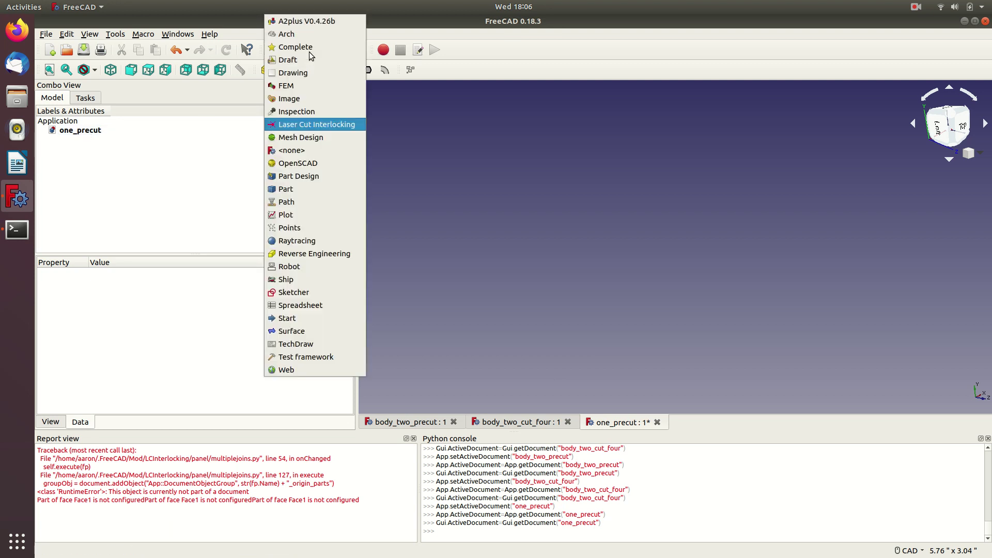
left_click(308, 189)
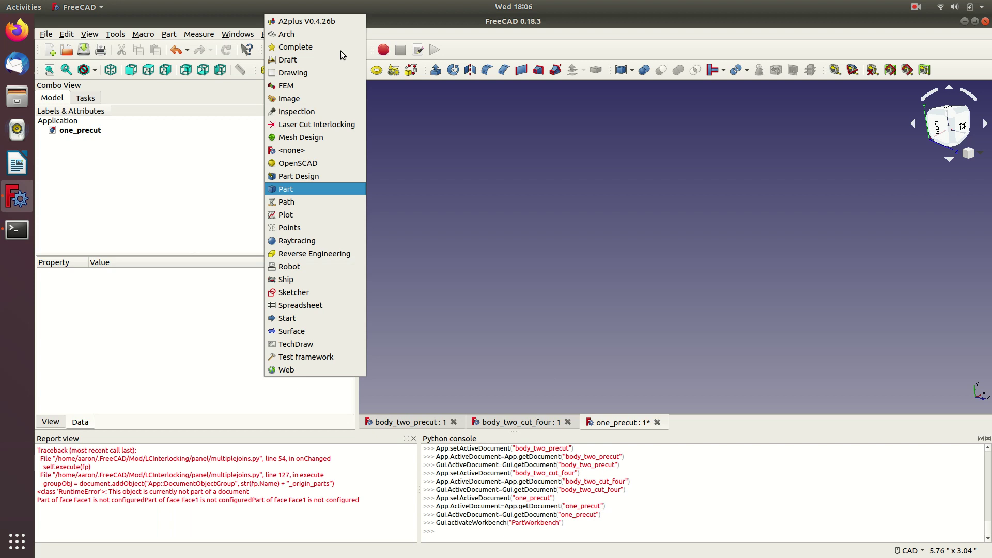
left_click(339, 50)
left_click(318, 125)
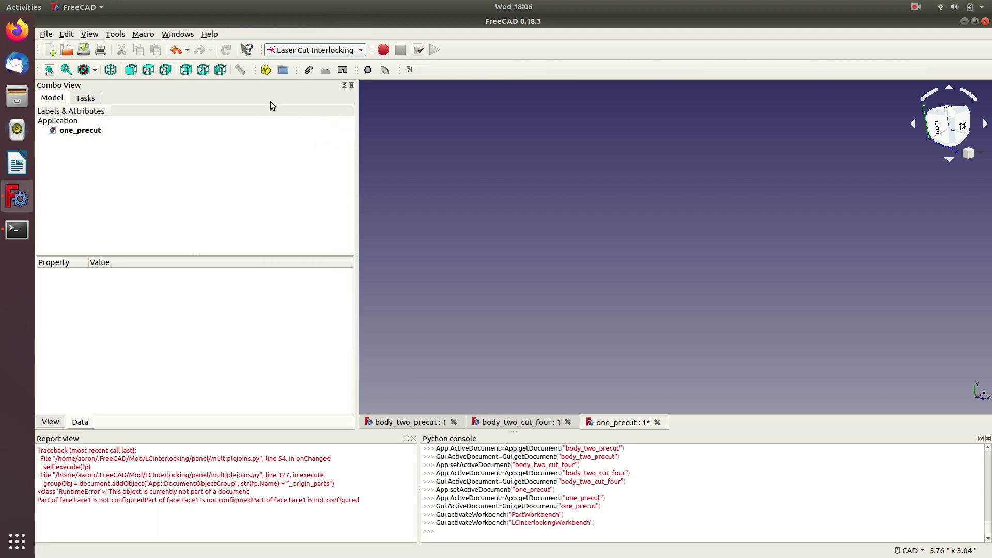
left_click(312, 50)
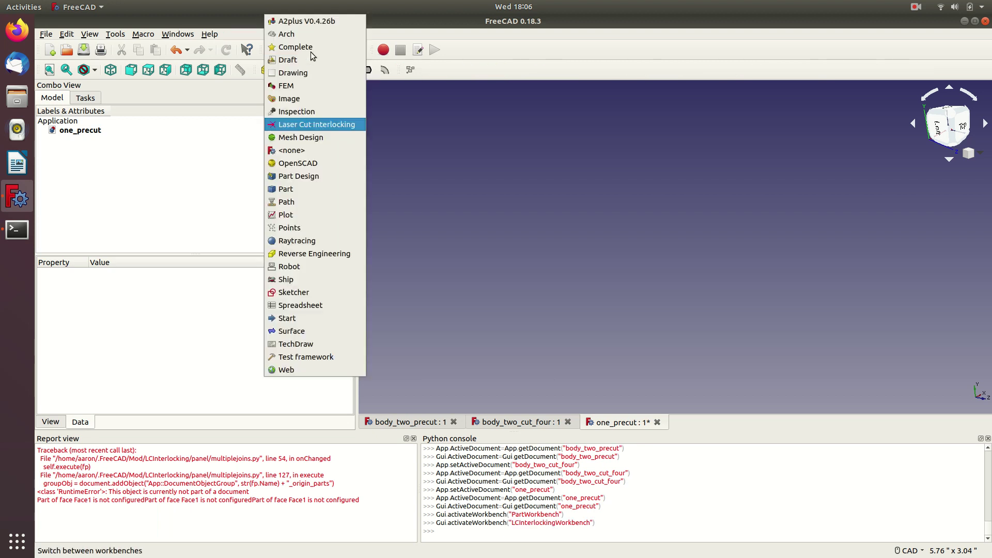
In Part Design, create a body and start a sketch on the XY plane.
left_click(301, 179)
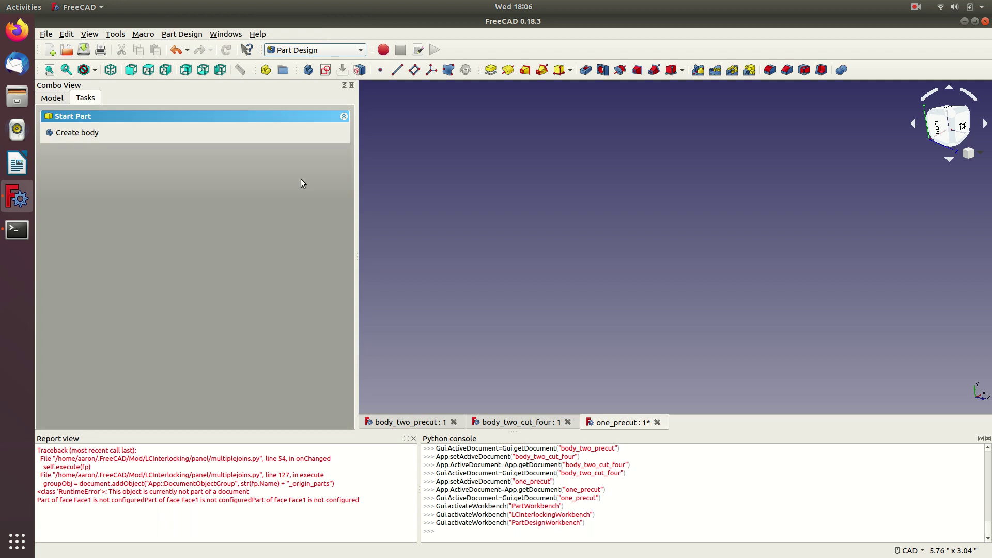
left_click(87, 135)
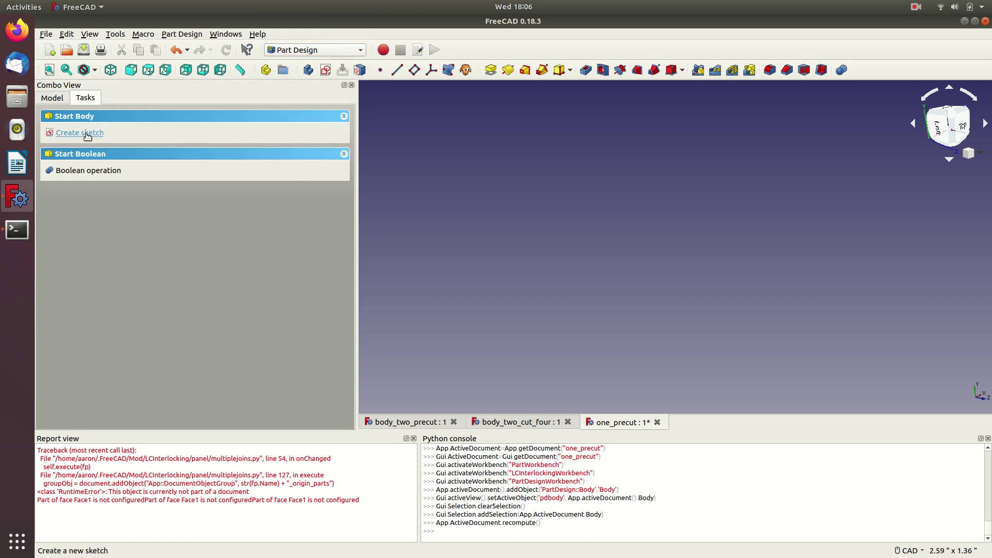
left_click(86, 134)
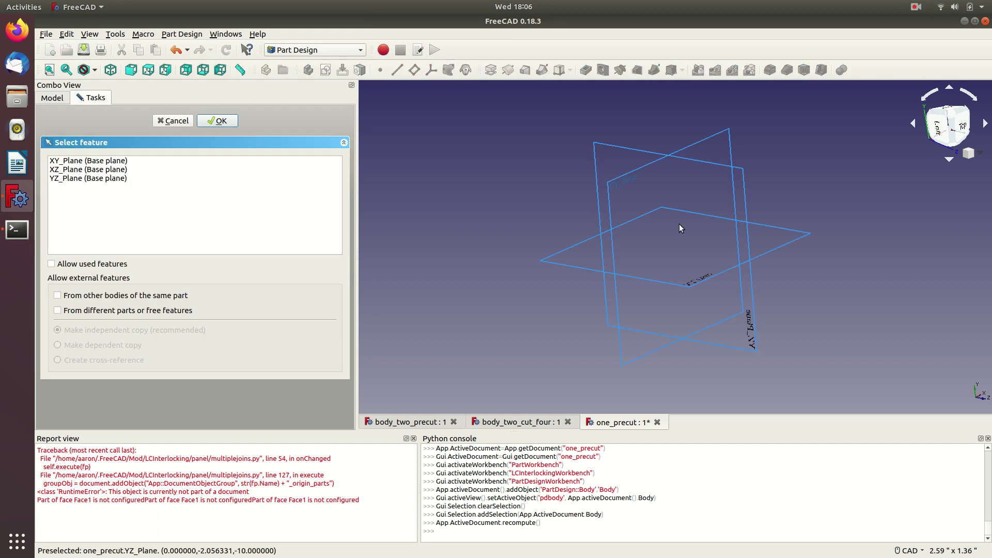
left_click(628, 175)
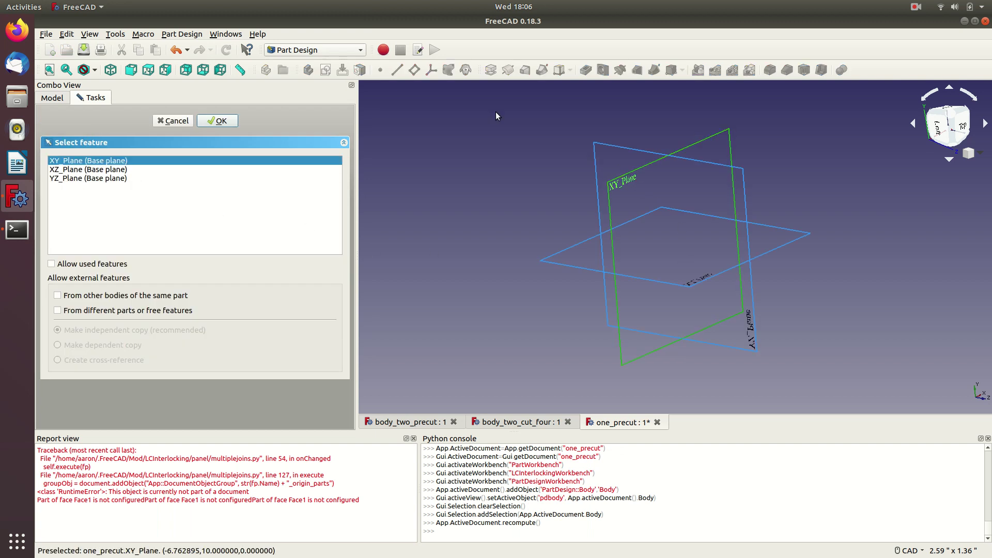
left_click(221, 121)
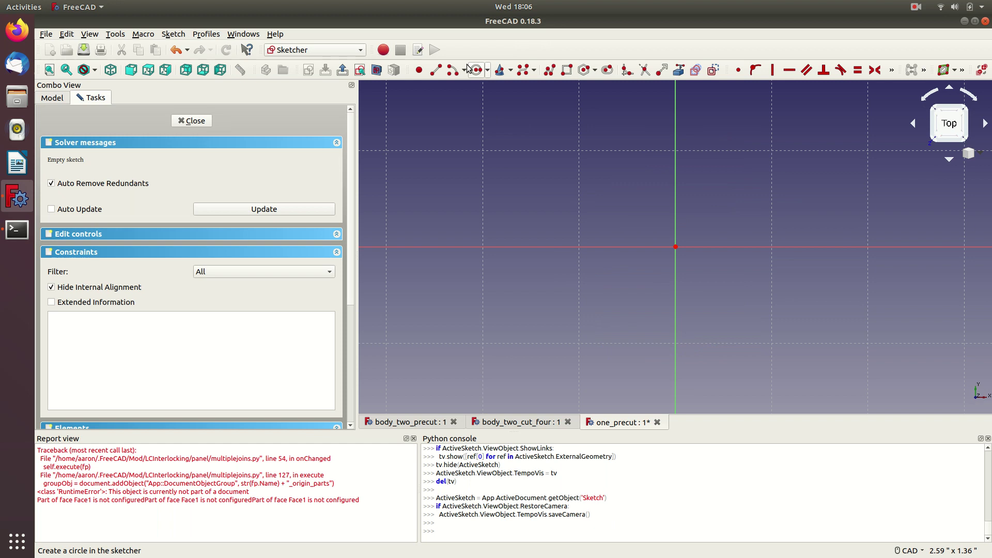
Draw a rectangle from the origin and constrain its top and left edges to 2 inches.
left_click(567, 74)
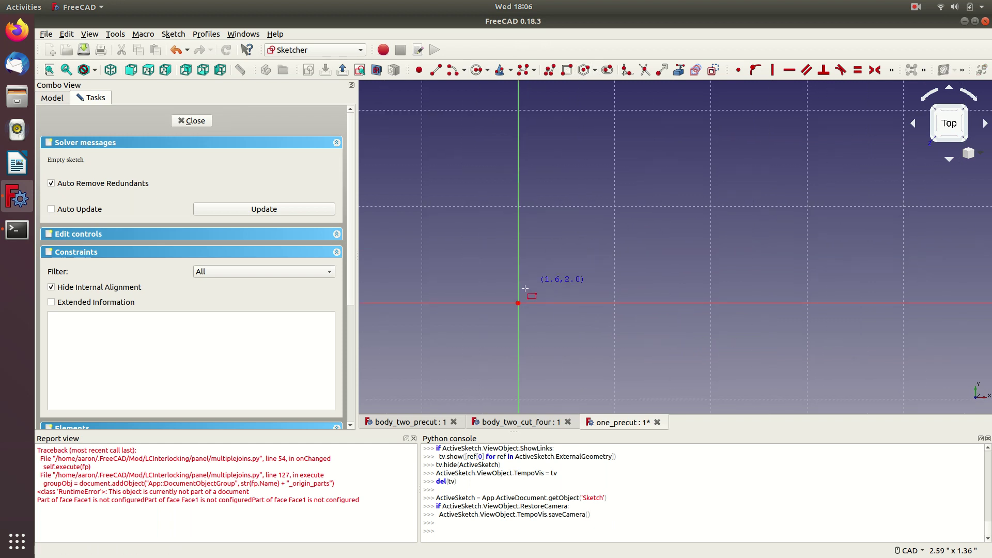
left_click(517, 303)
left_click(755, 146)
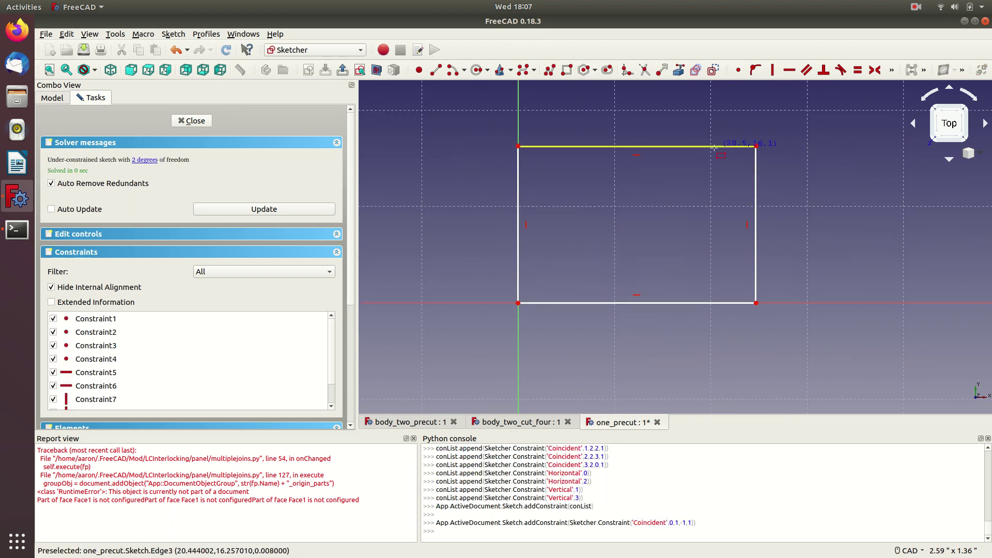
left_click(714, 149)
key("shift+d")
type("2\"")
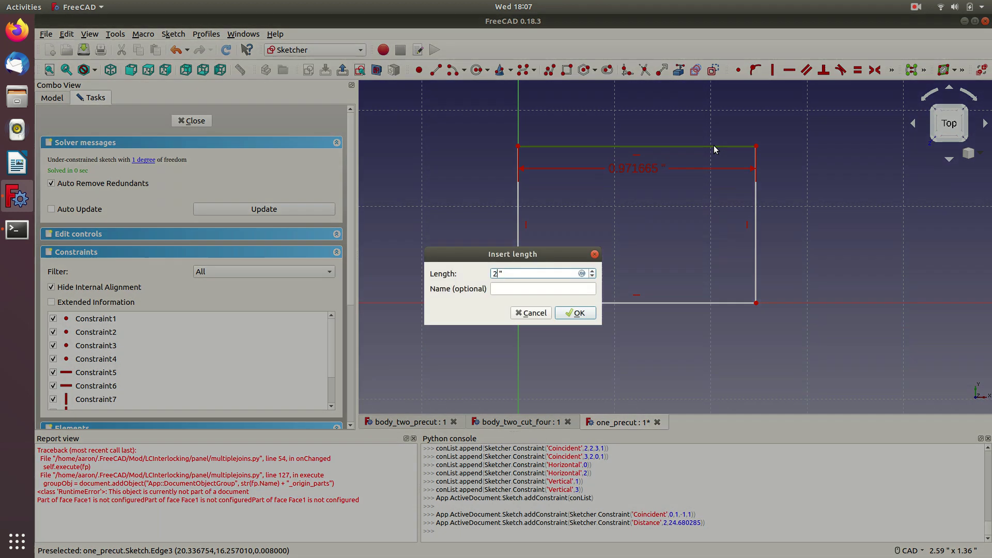
key("Return")
left_click(518, 204)
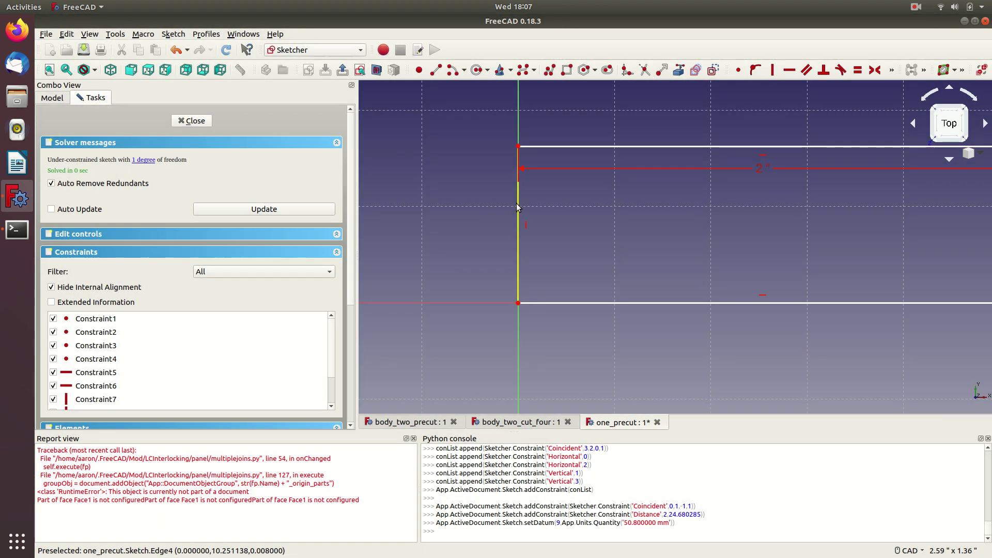
key("shift+d")
type("2")
key("Return")
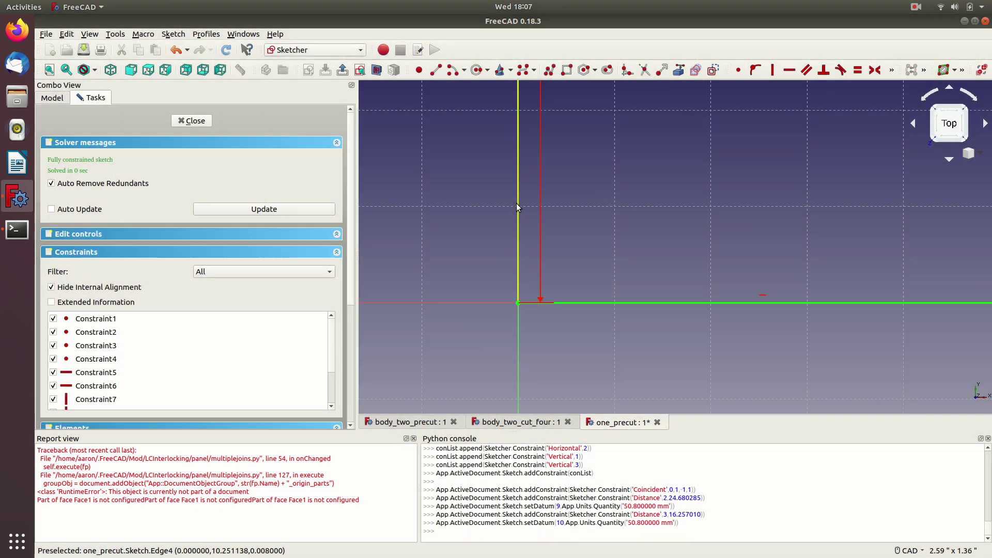
Close the sketch and pad it 0.25 inch thick.
left_click(190, 123)
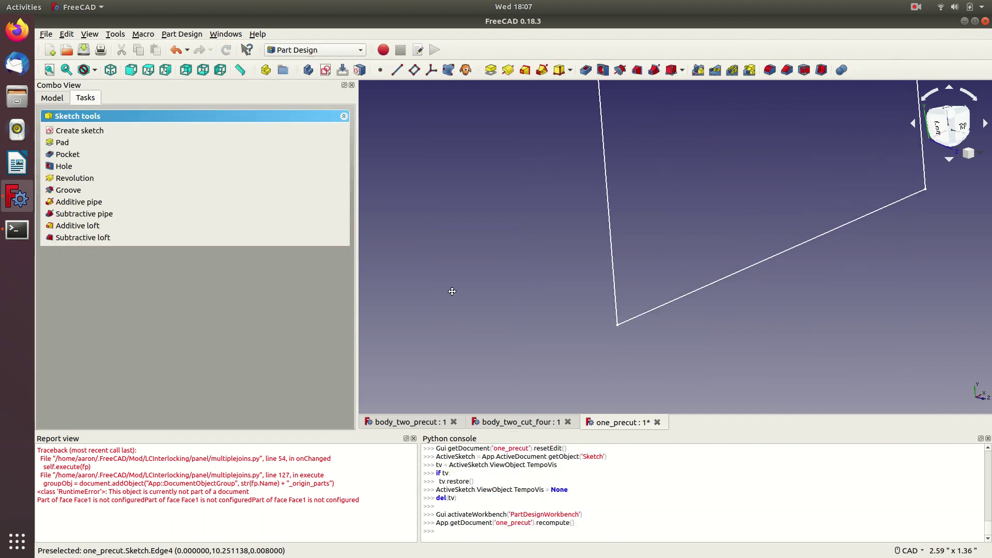
left_click(492, 70)
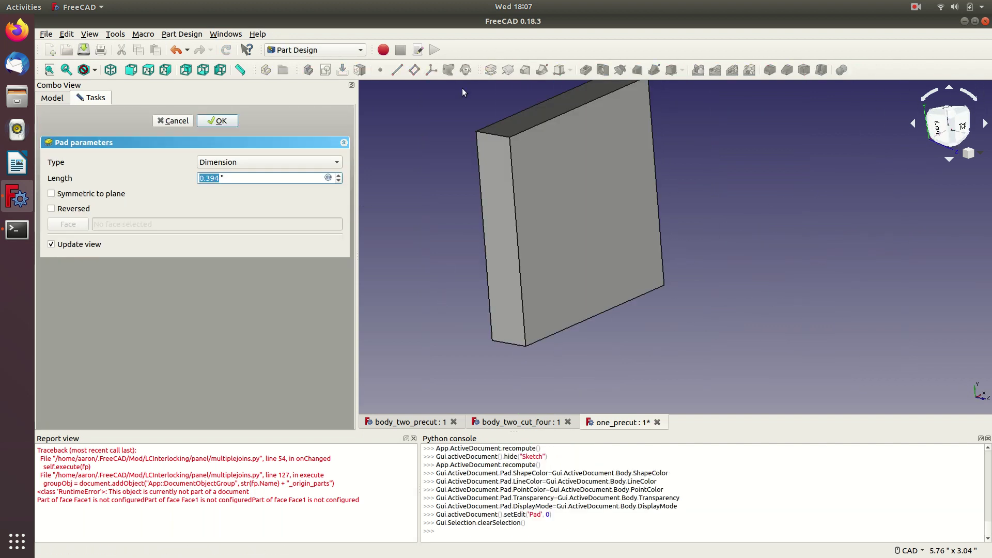
type("0.25")
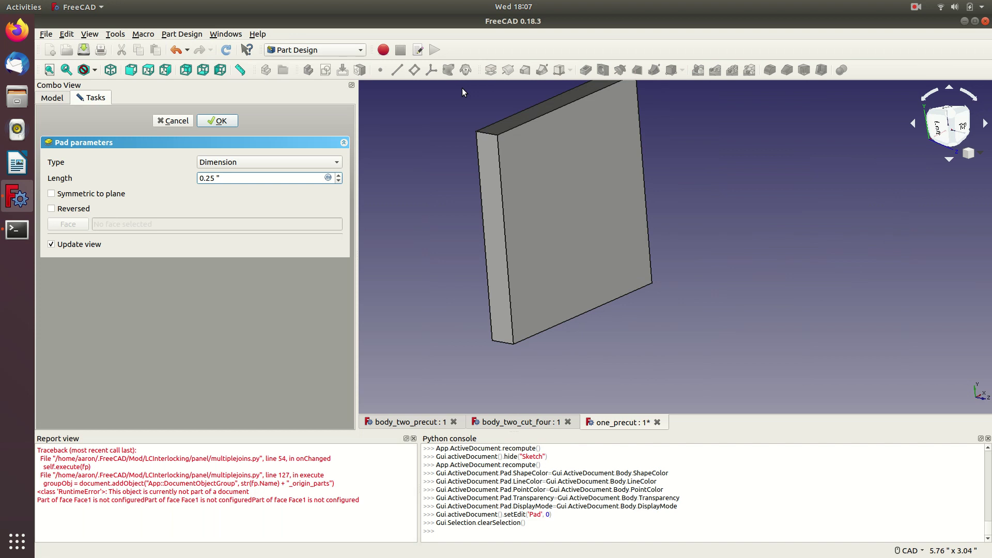
left_click(218, 120)
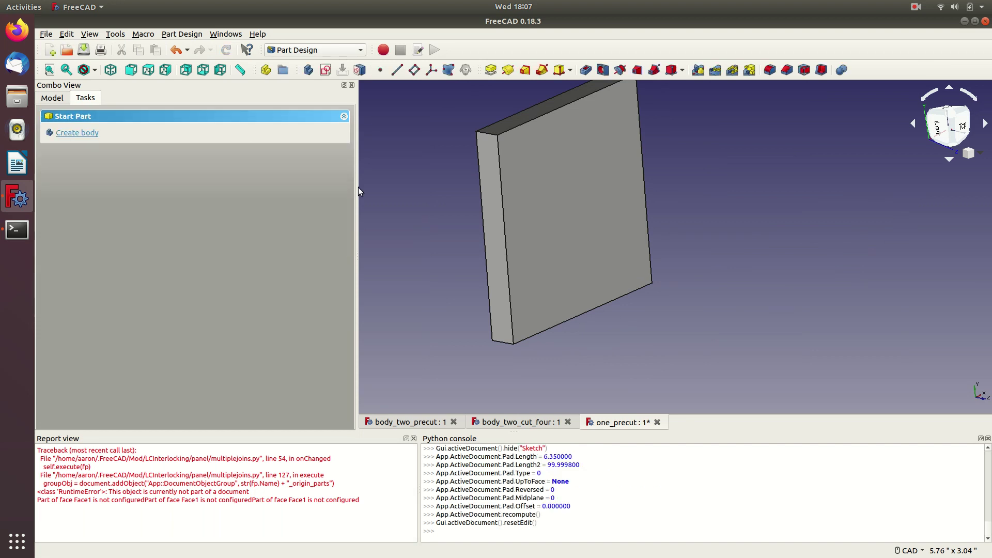
Rename the Body to left_side in the model tree.
left_click(50, 98)
left_click(51, 139)
left_click(78, 140)
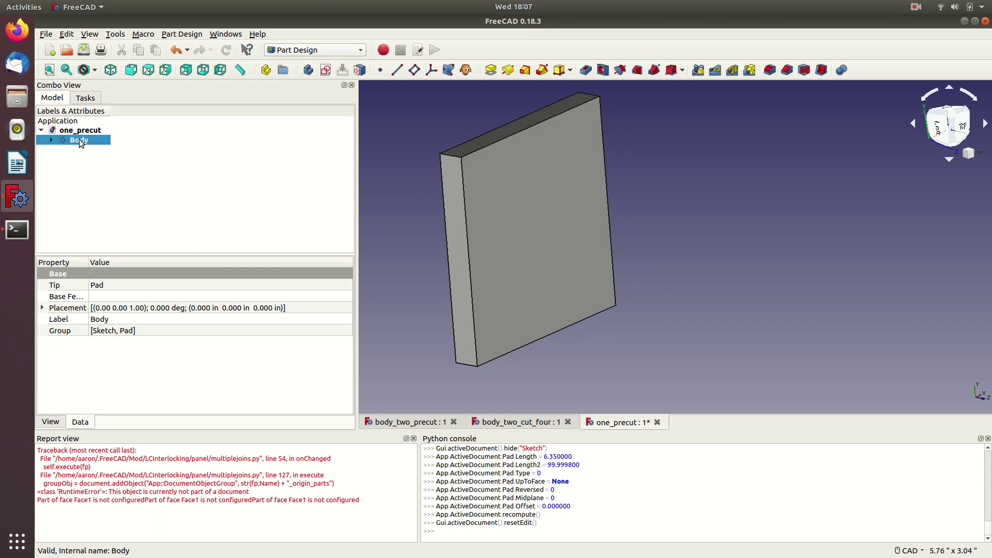
left_click(80, 140)
type("left_side")
key("Return")
left_click(169, 163)
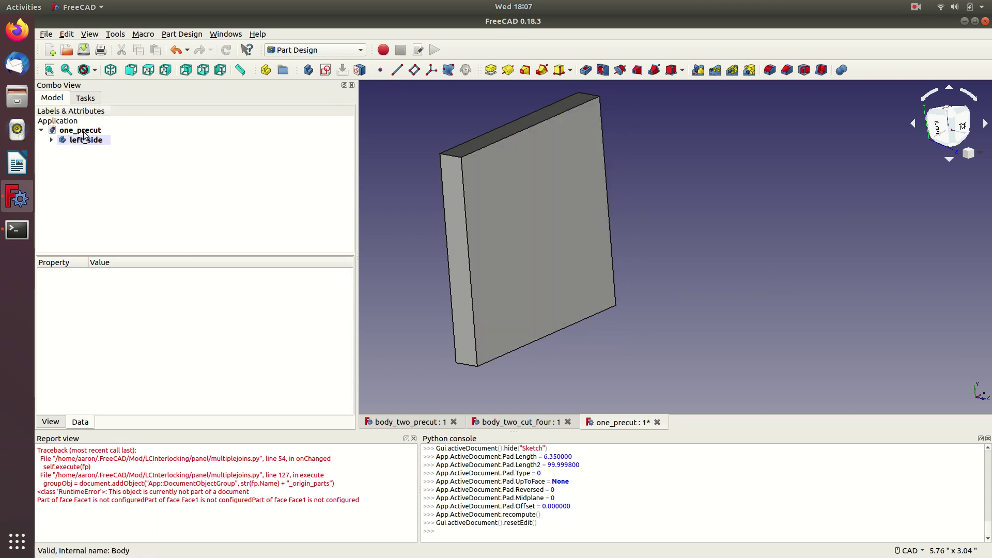
Create a second body and start a sketch on its XZ plane.
left_click(308, 71)
left_click(326, 70)
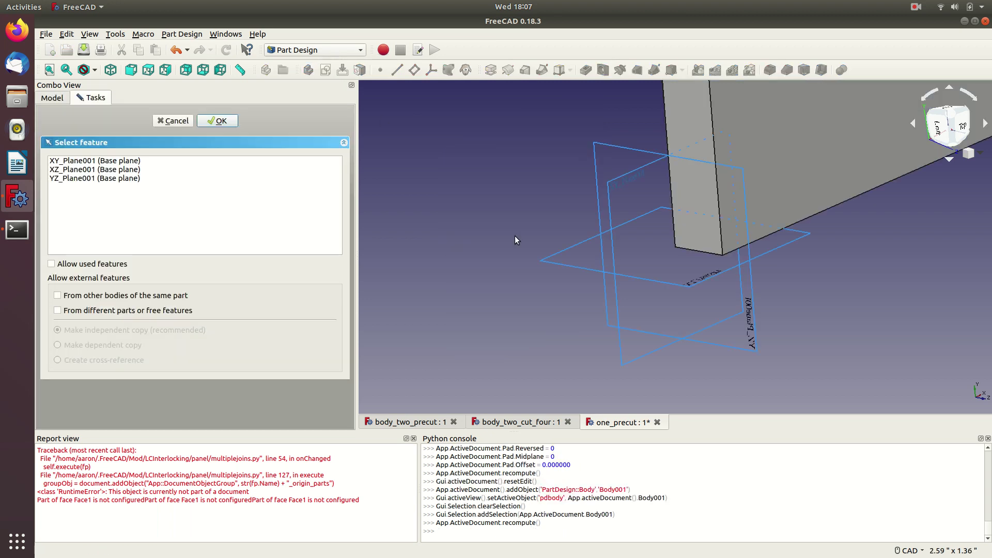
left_click(699, 281)
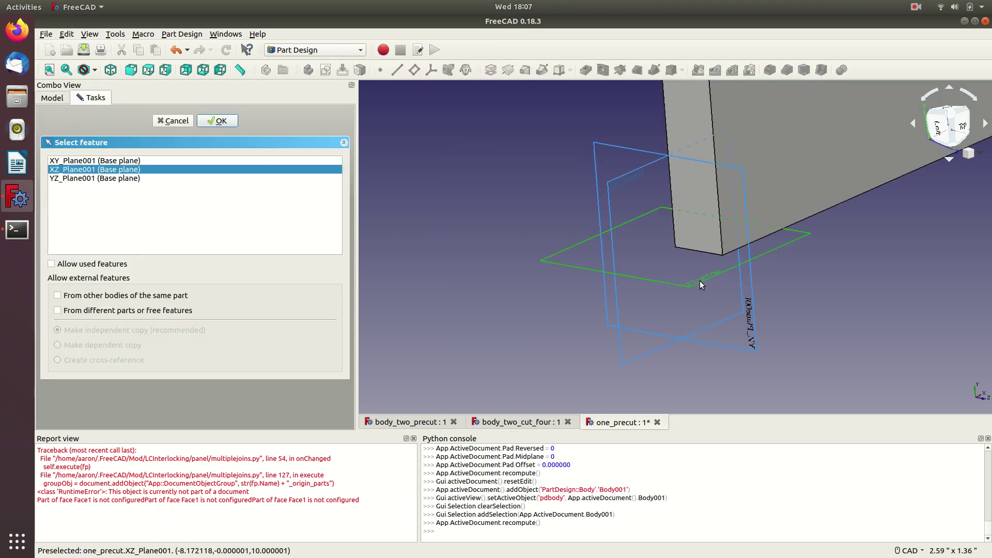
left_click(225, 123)
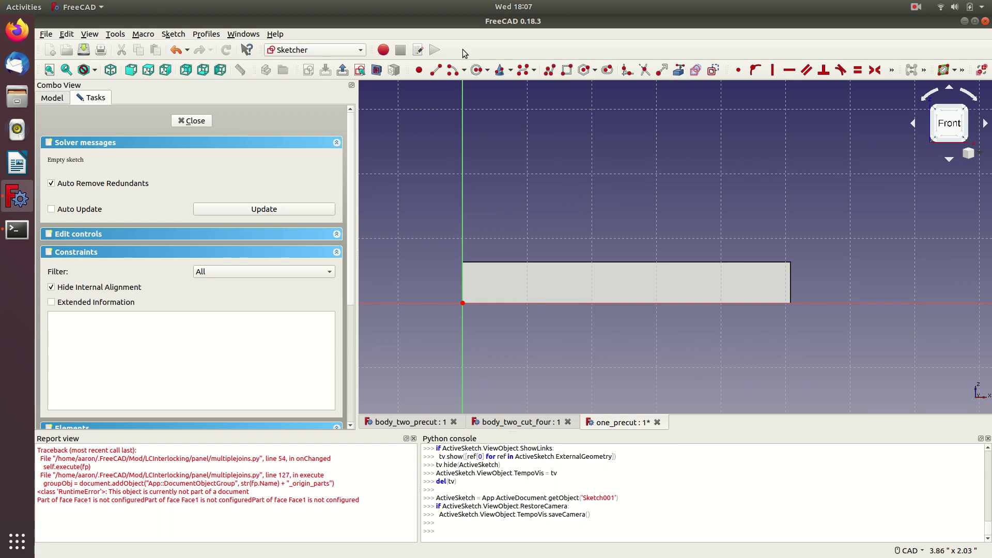
Draw a rectangle from the origin and constrain its top and left edges to 2 inches.
left_click(567, 69)
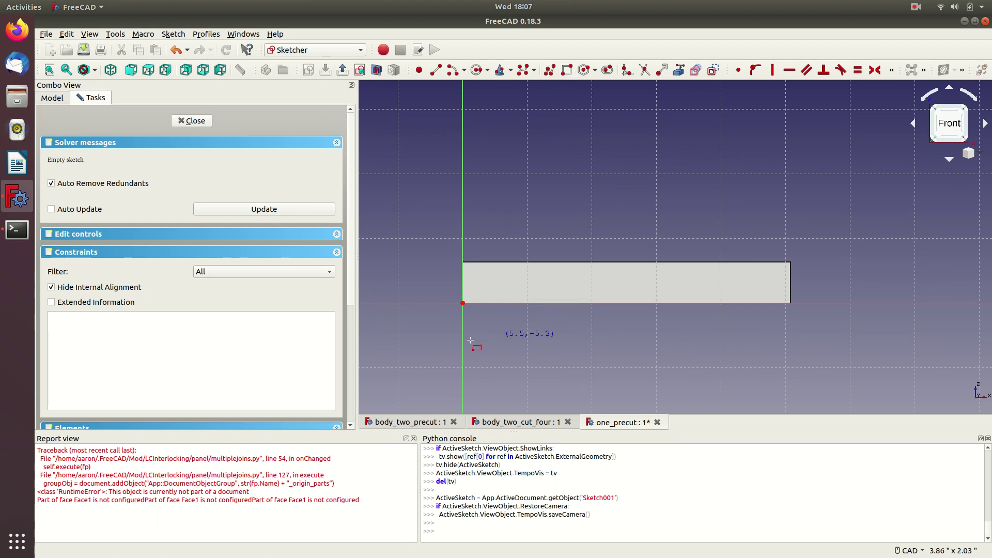
left_click(462, 303)
left_click(790, 119)
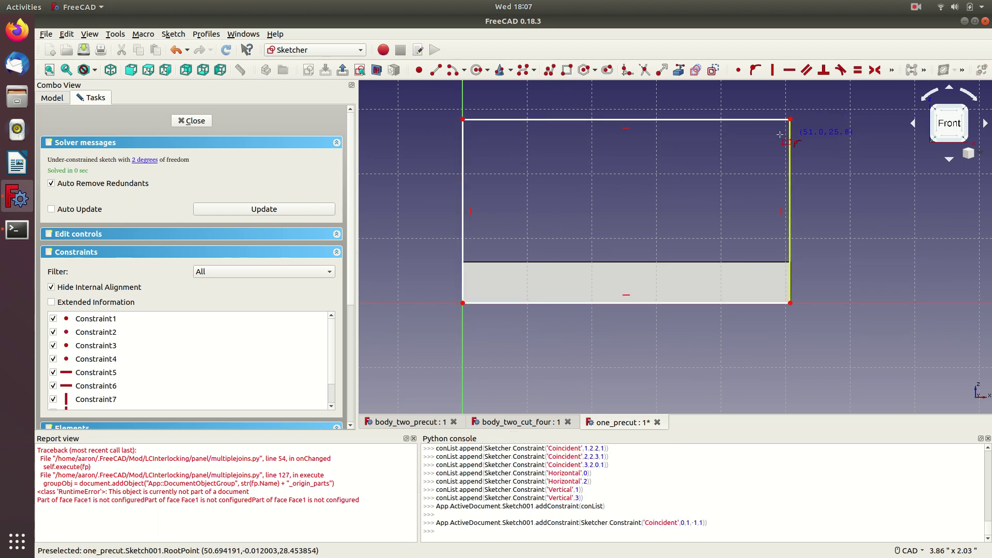
right_click(779, 135)
left_click(747, 120)
key("shift+d")
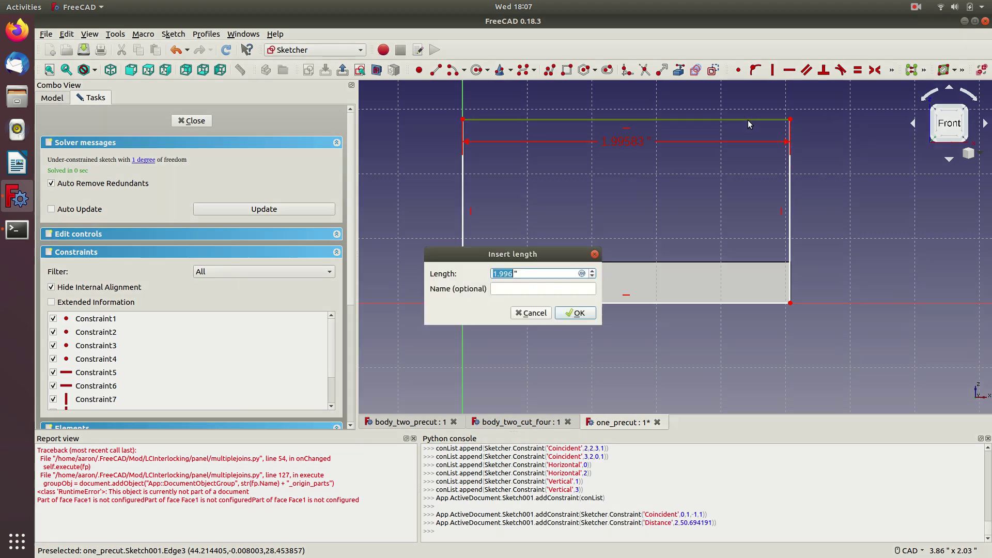
type("2")
key("Return")
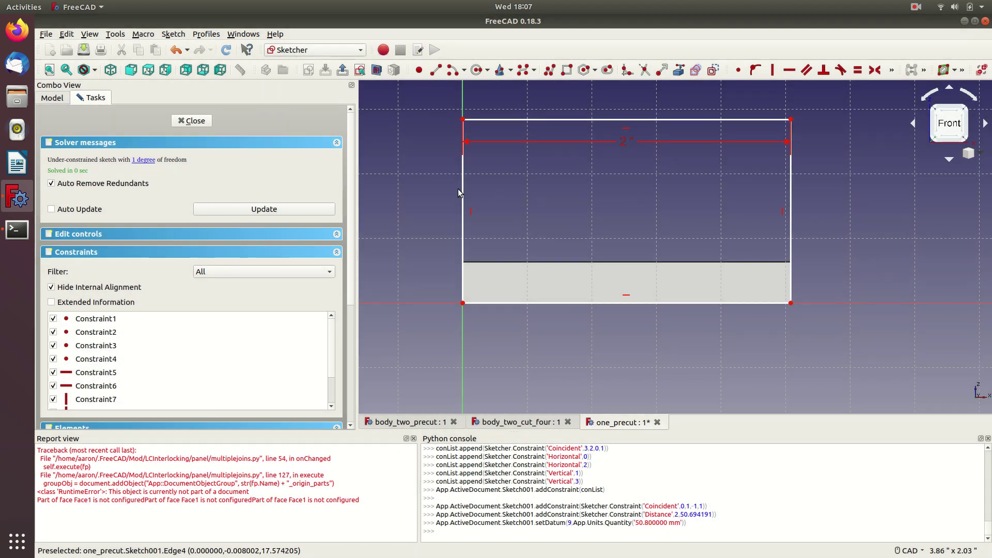
left_click(462, 188)
key("shift+d")
type("2")
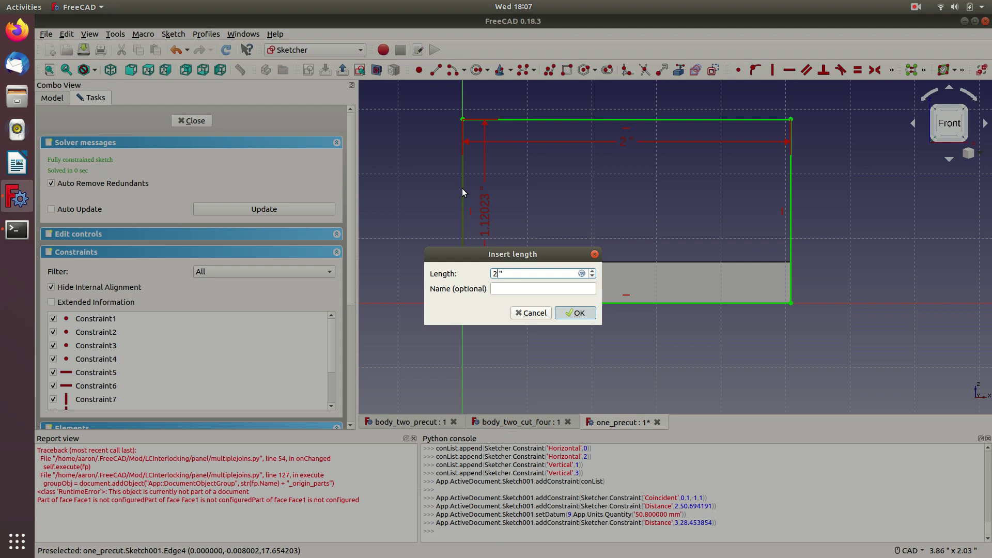
key("Return")
Pad the XZ sketch 0.25 inch, toggling Reversed on and back off to check direction.
left_click(184, 122)
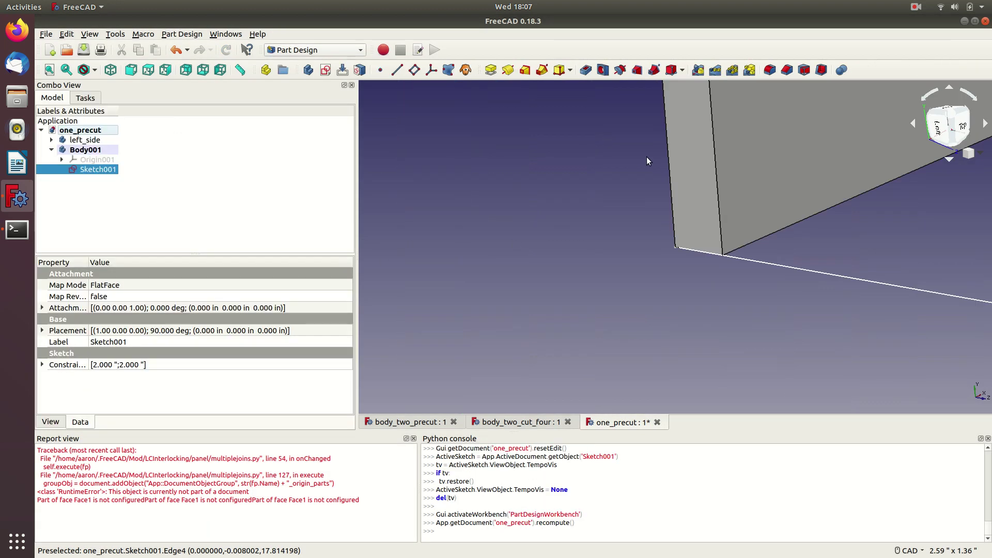
left_click(490, 70)
middle_click_drag(633, 234, 398, 225)
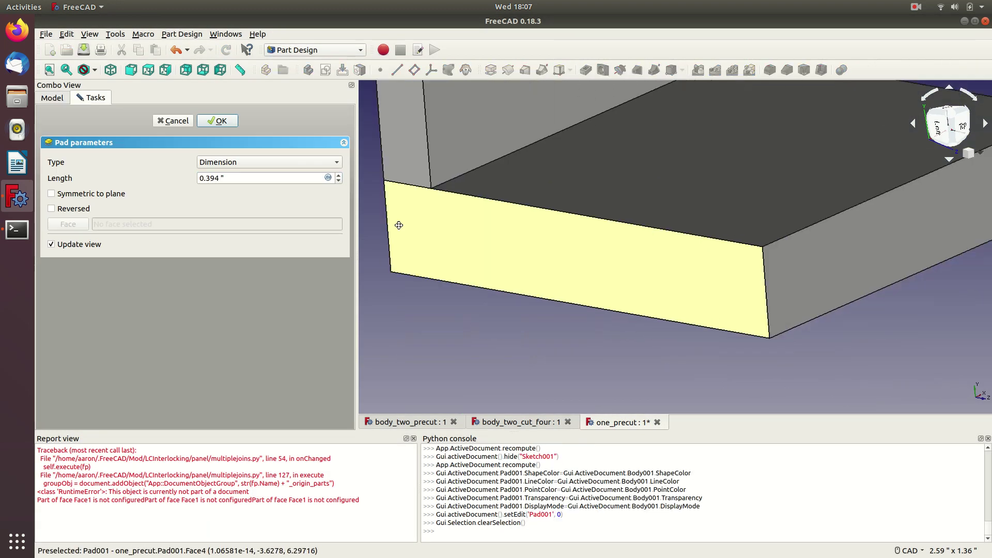
scroll(399, 225, "down", 4)
left_click_drag(230, 178, 146, 154)
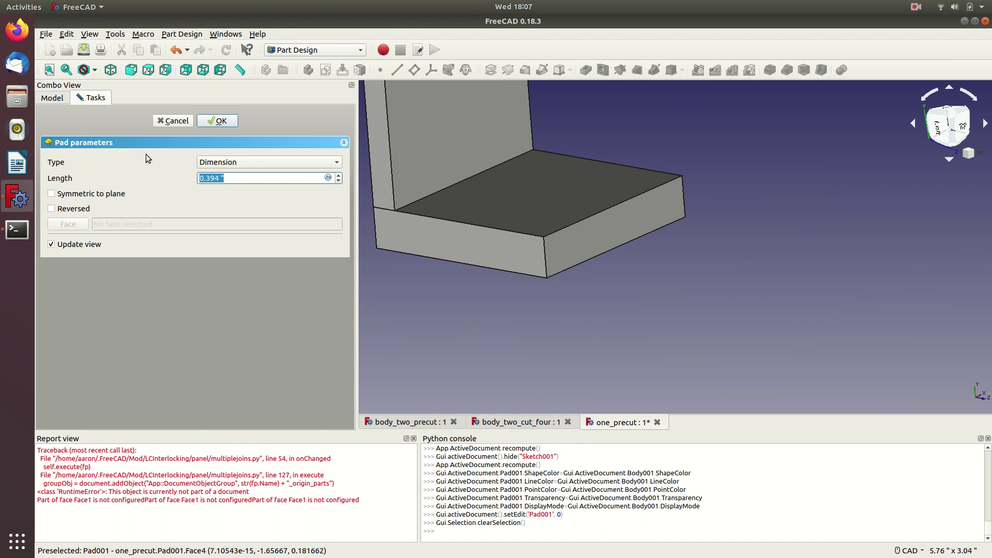
type("0.25")
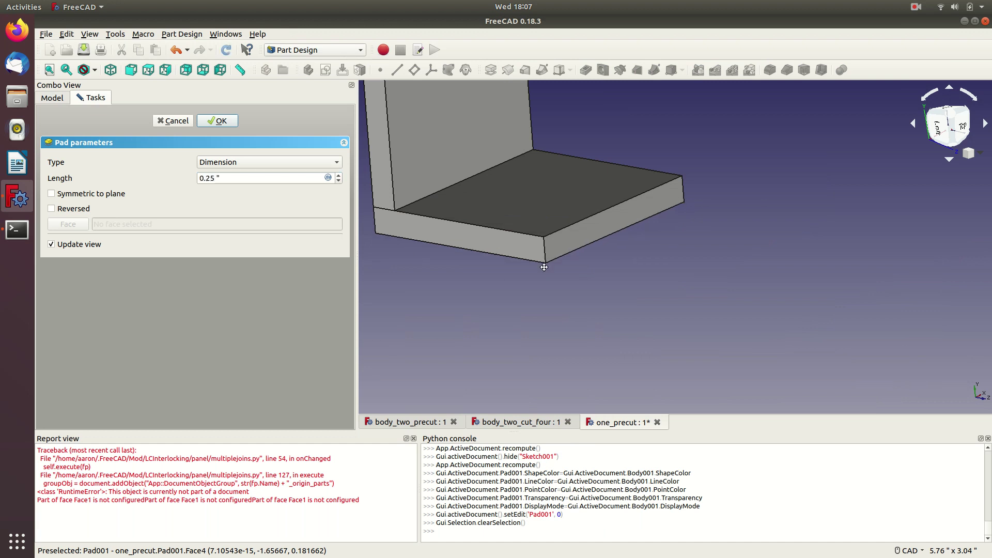
middle_click_drag(544, 267, 623, 388)
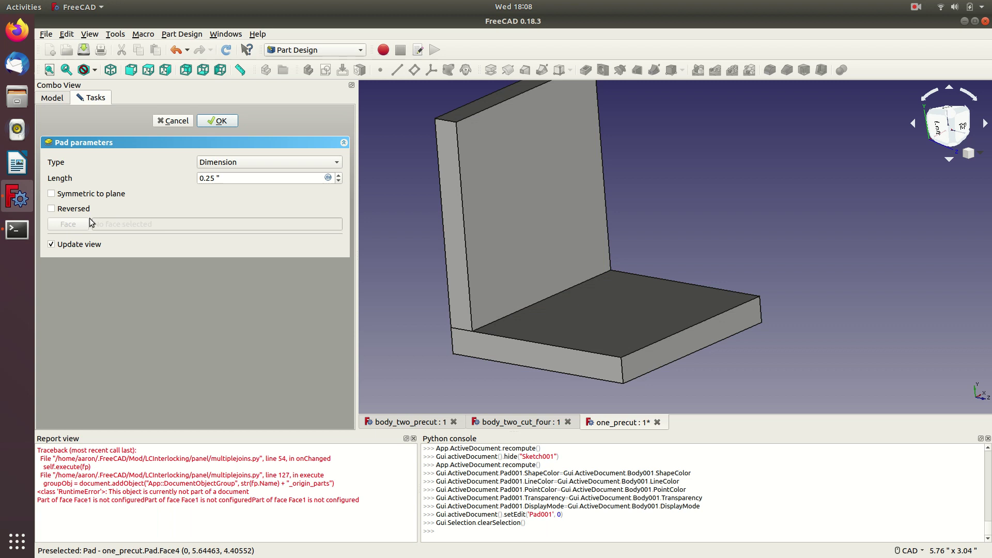
left_click(57, 211)
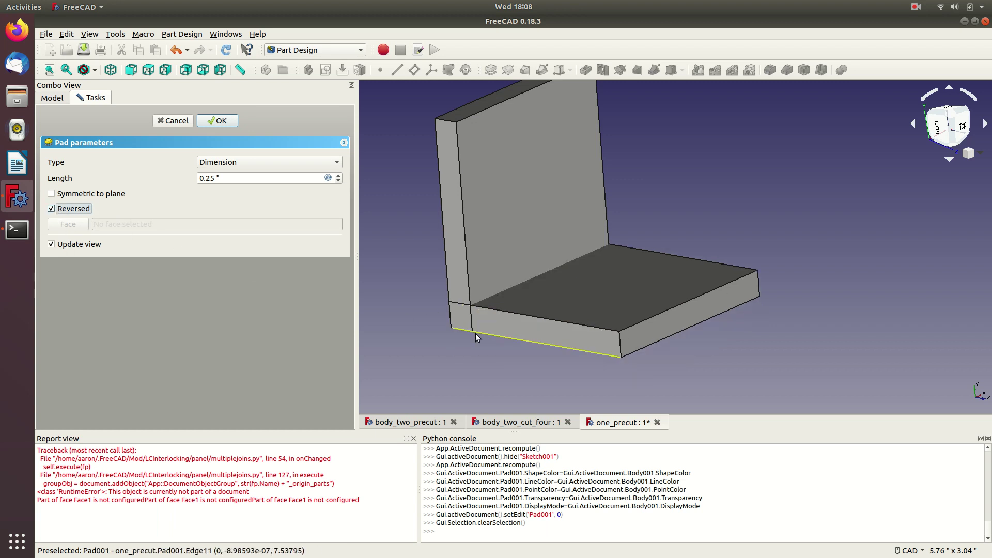
left_click(59, 208)
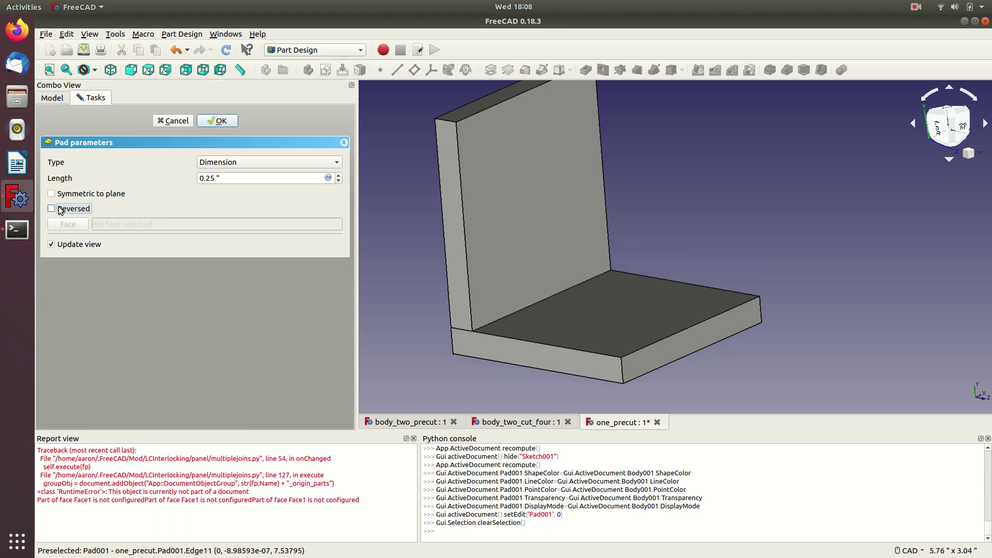
Confirm the 0.25 inch pad and rename Body001 to bottom_side.
left_click(216, 122)
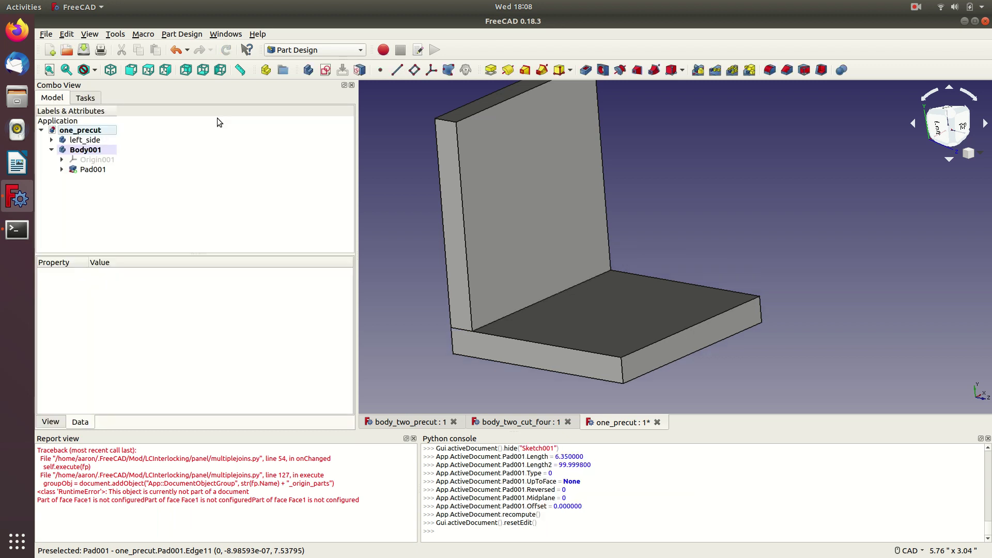
double_click(88, 152)
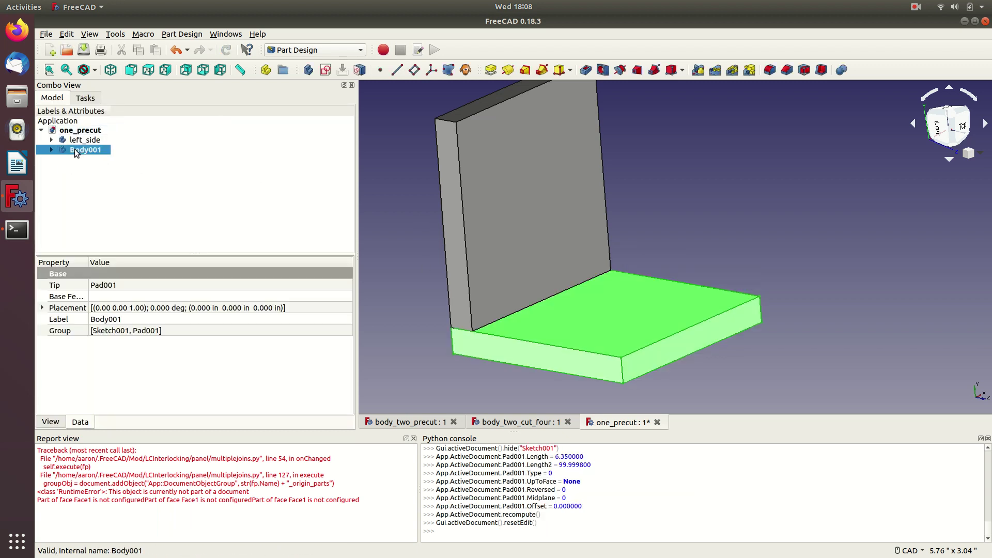
left_click(75, 150)
type("bottom_side")
key("Return")
left_click(756, 210)
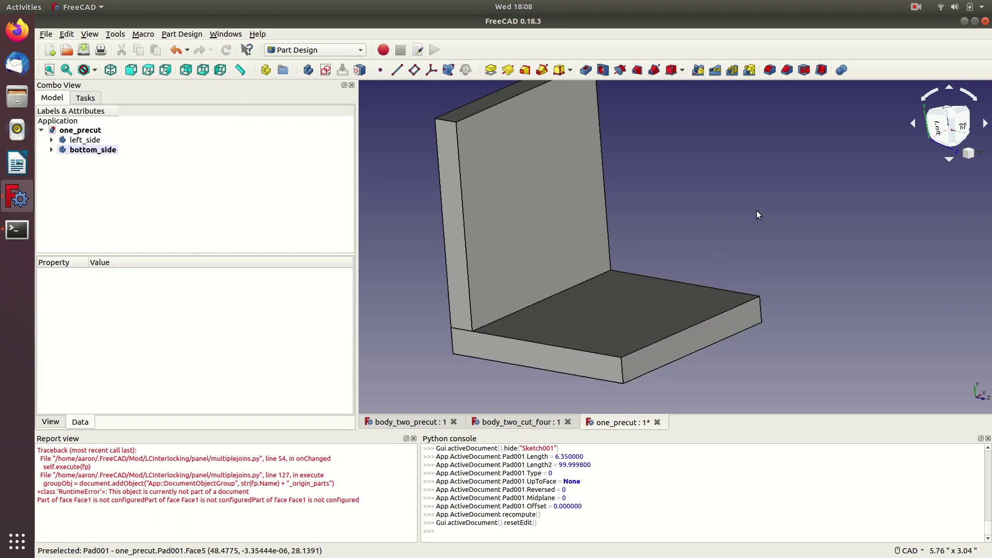
middle_click_drag(757, 210, 755, 236)
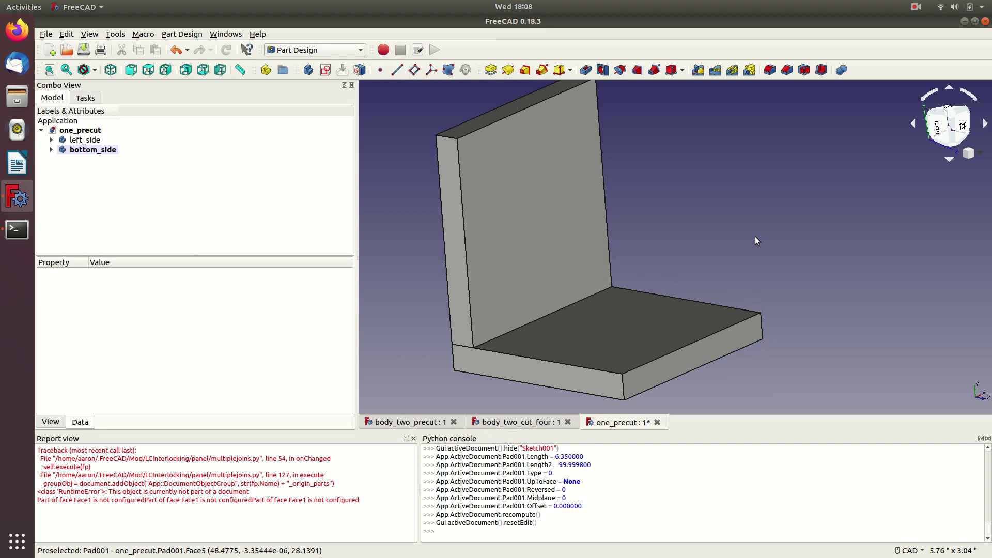
Save one_precut and briefly expand bottom_side to inspect its pad and sketch.
key("ctrl+s")
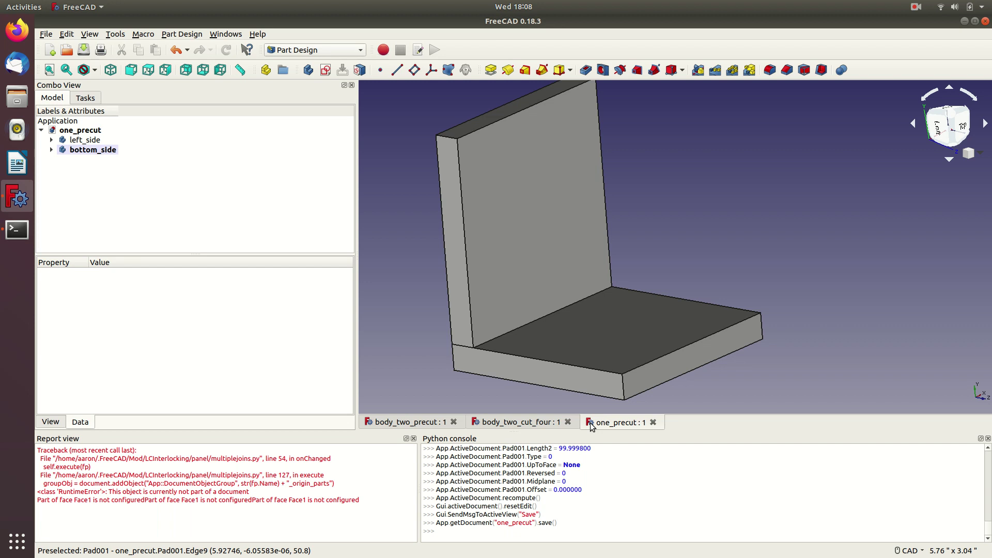
left_click(52, 150)
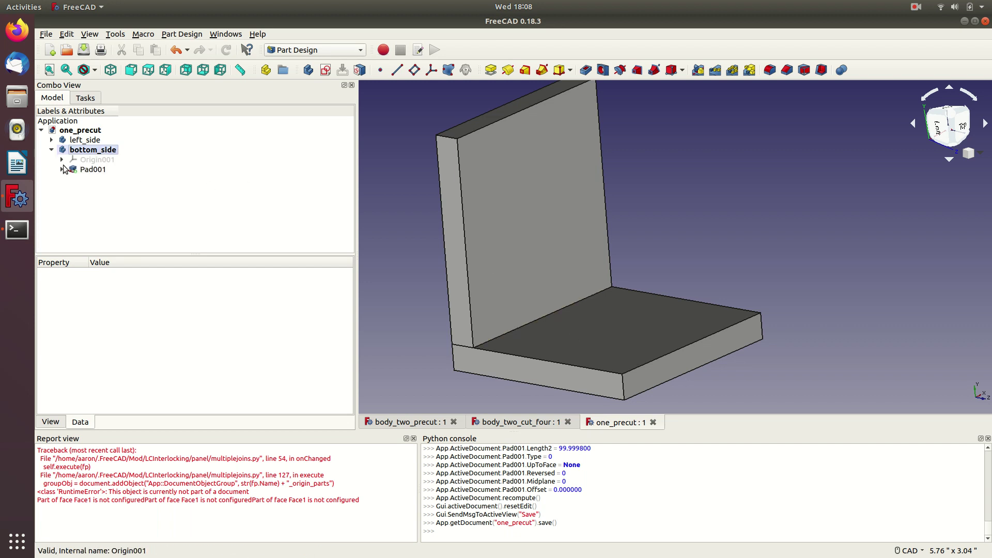
left_click(62, 170)
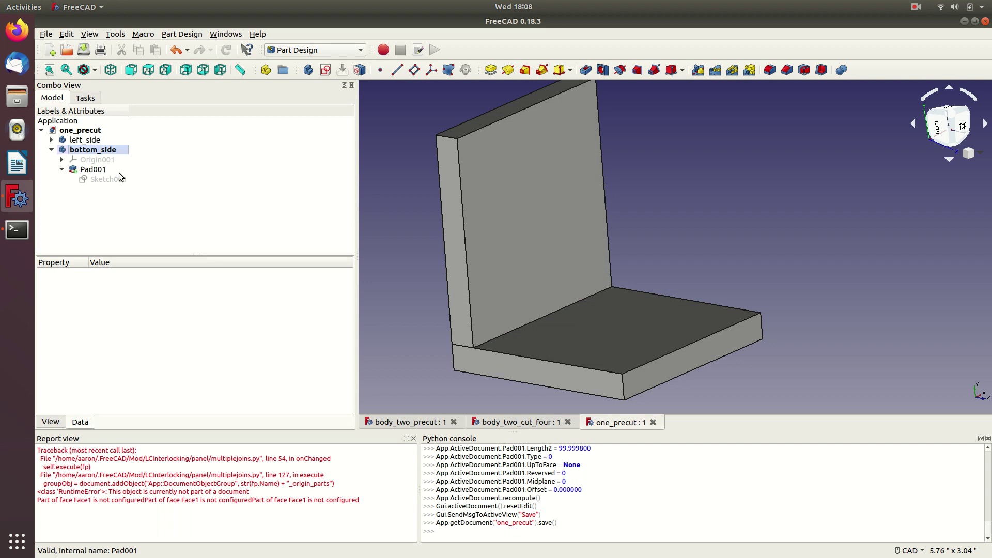
left_click(51, 150)
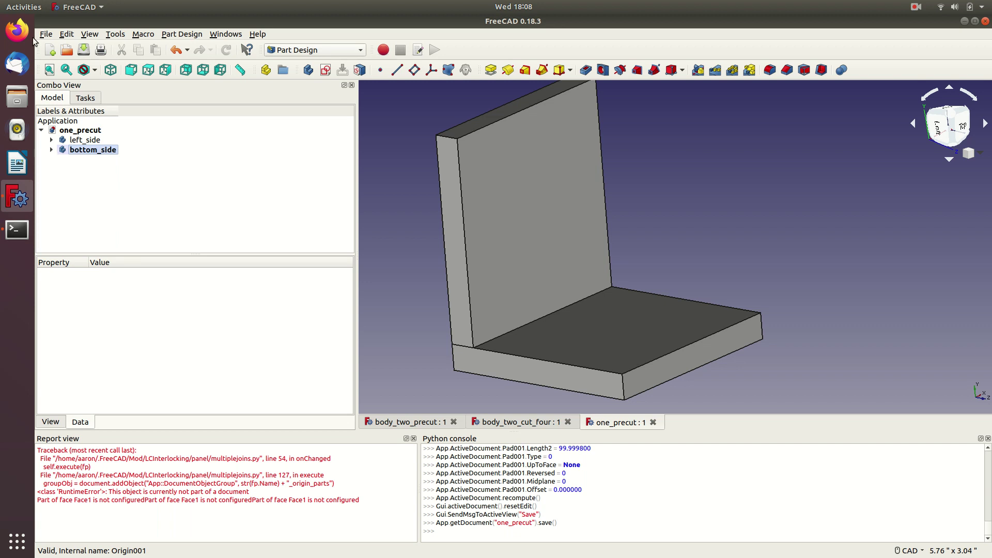
Save the model as one_cut.FCStd, overwriting the existing file.
left_click(46, 34)
left_click(71, 113)
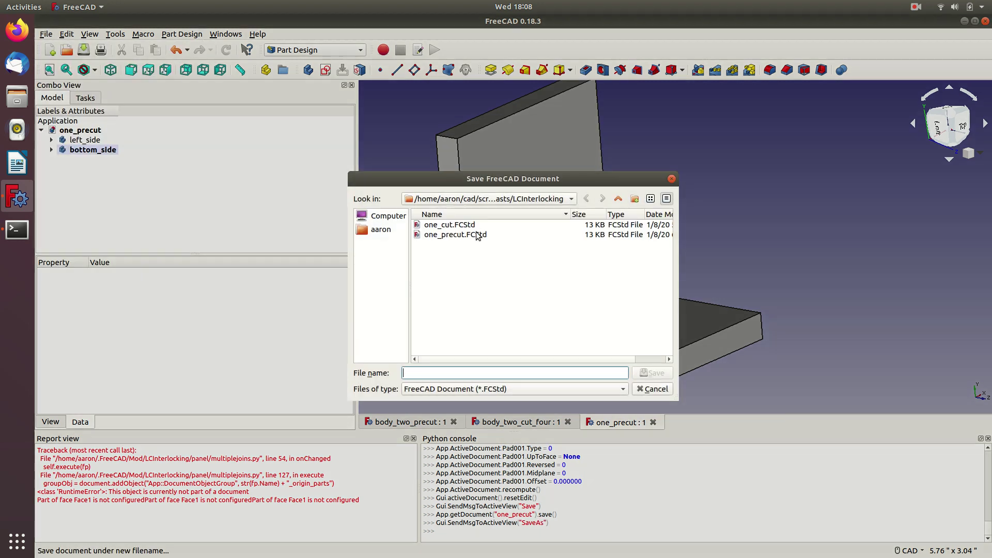
double_click(449, 224)
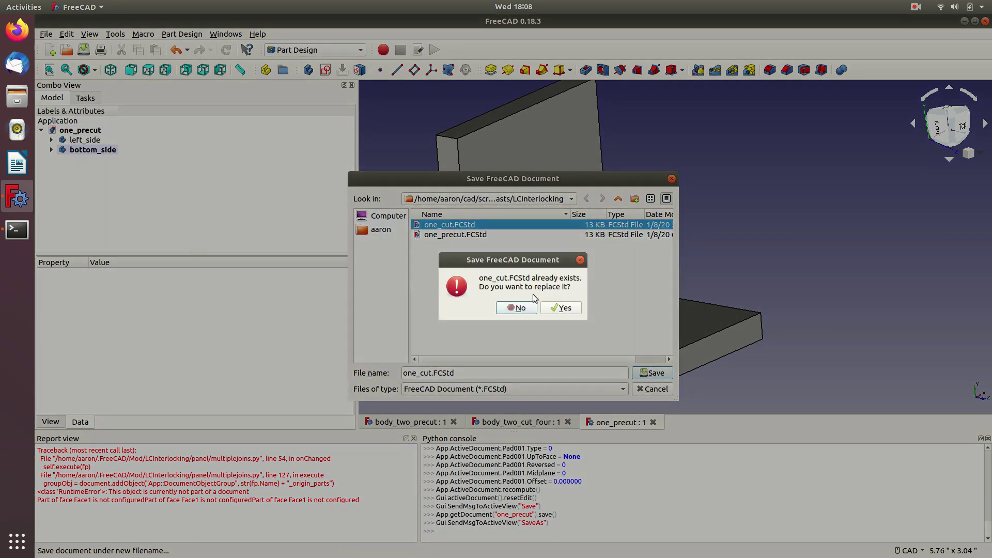
left_click(556, 307)
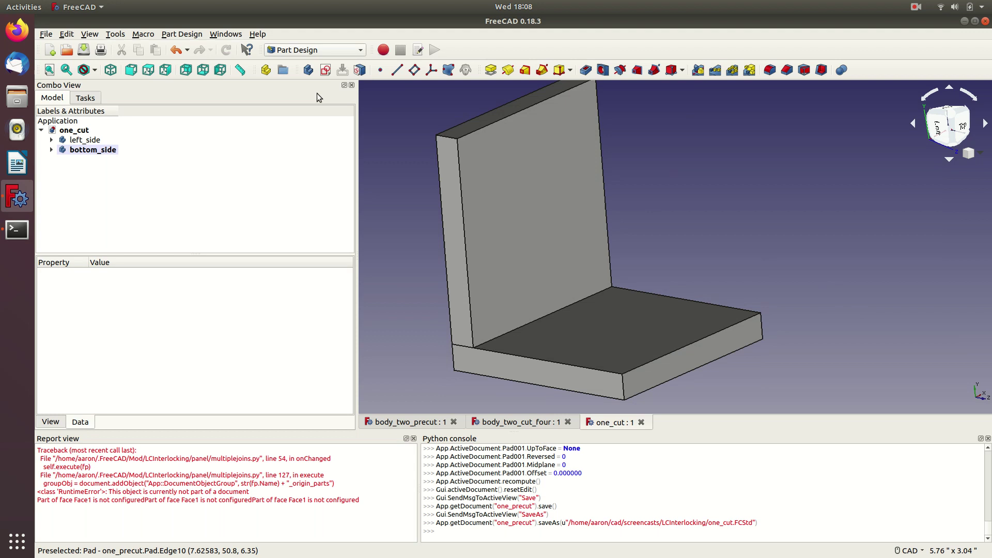
With both panels selected, start a Laser Cut Interlocking parts-and-tabs join adding them as same parts.
left_click(92, 144, "shift")
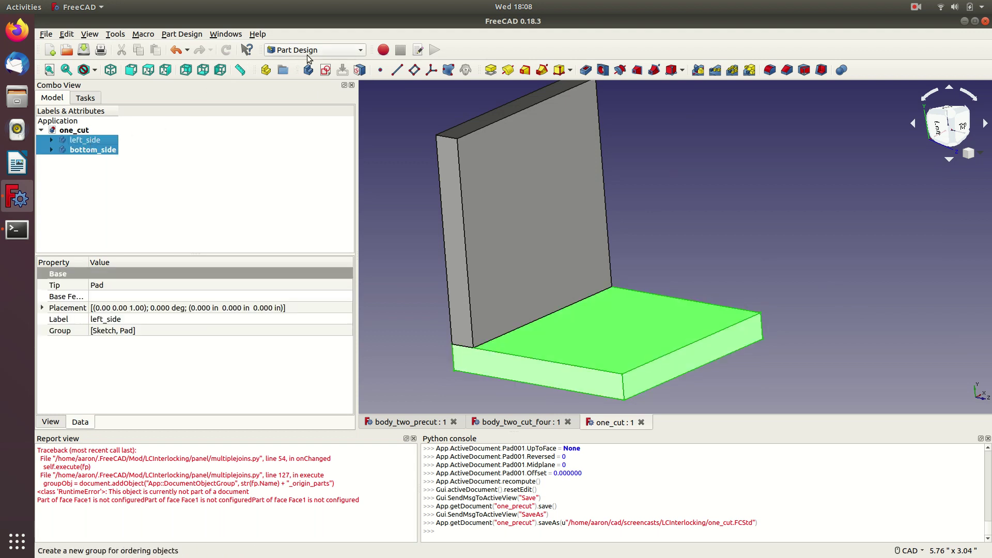
left_click(316, 50)
left_click(316, 124)
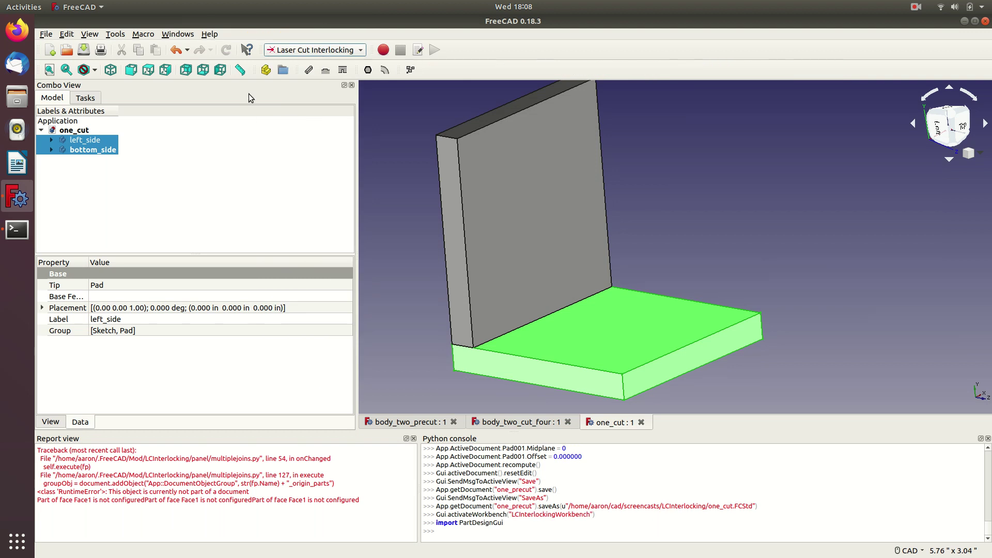
left_click(324, 71)
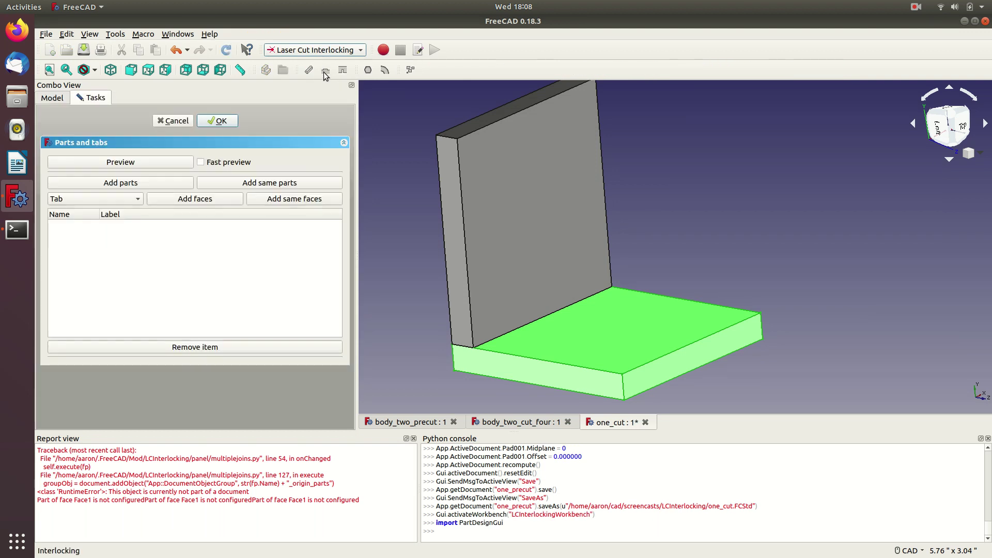
left_click(216, 183)
Hide the bottom panel and add left_side's narrow edge face as a tab.
left_click(548, 345)
key("space")
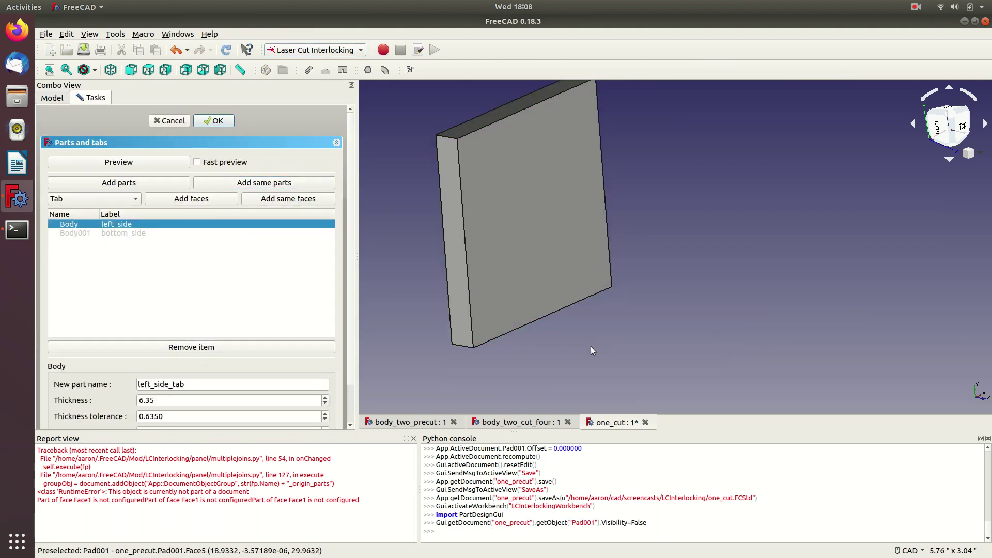
middle_click_drag(590, 346, 550, 275)
left_click(550, 271)
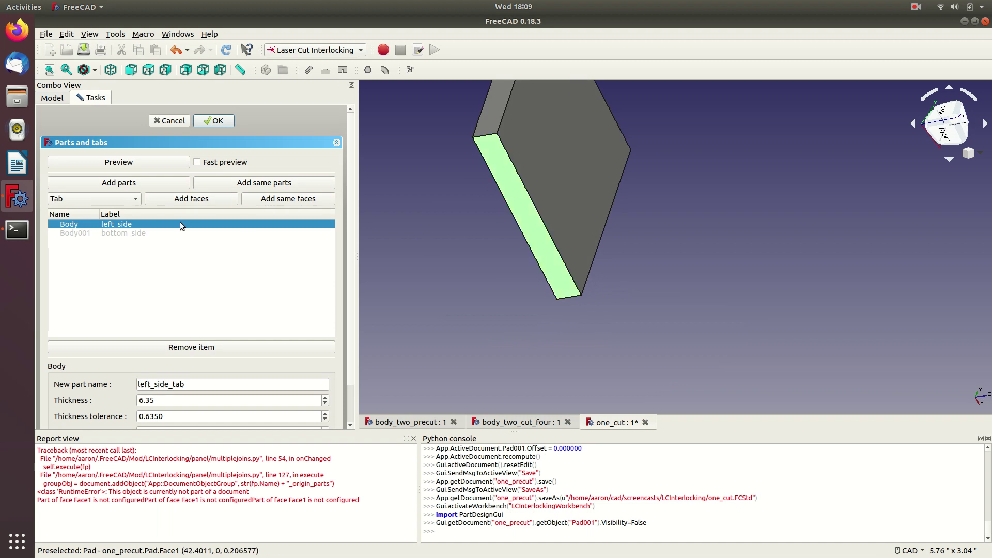
left_click(164, 198)
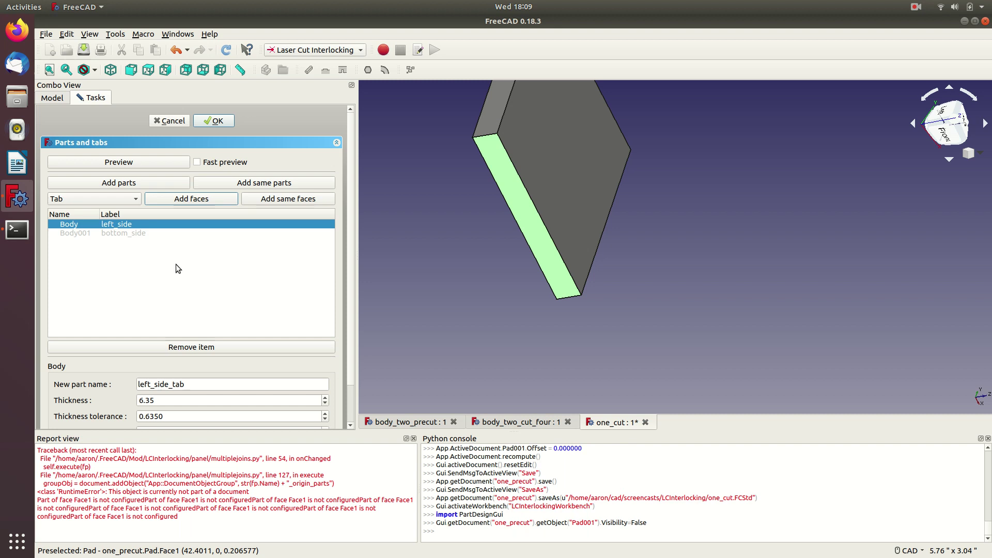
Apply the tab setup, then delete the resulting MultiJoin object.
left_click(169, 121)
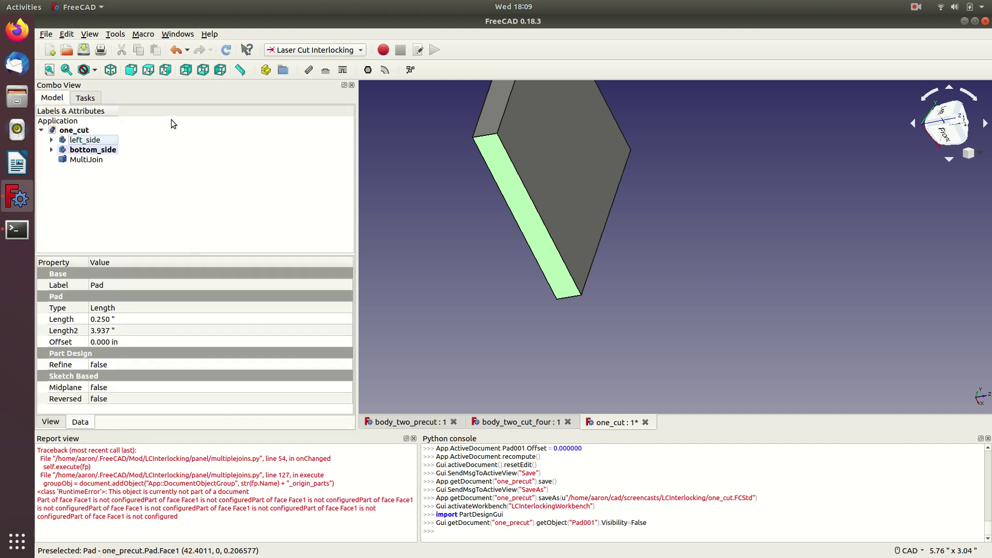
left_click(82, 163)
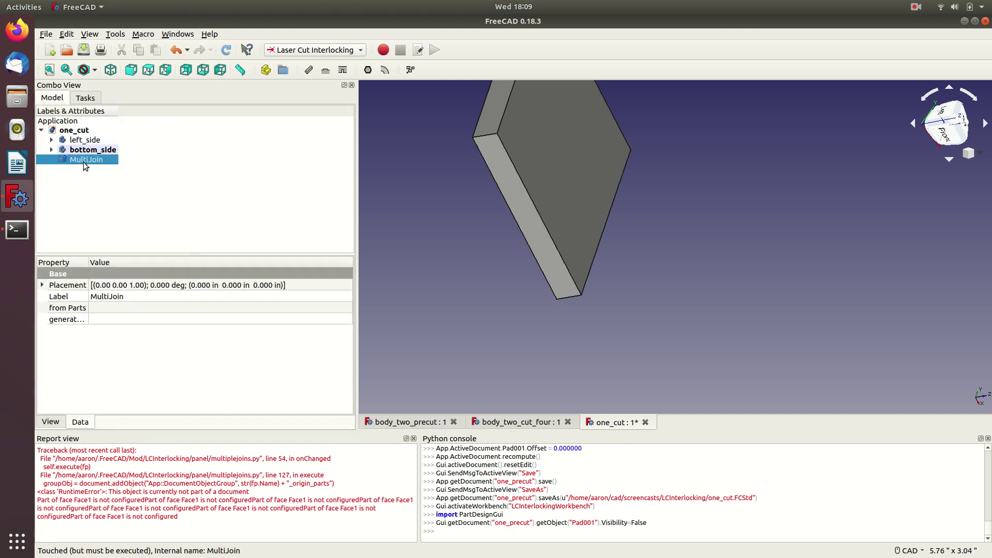
right_click(83, 162)
left_click(148, 327)
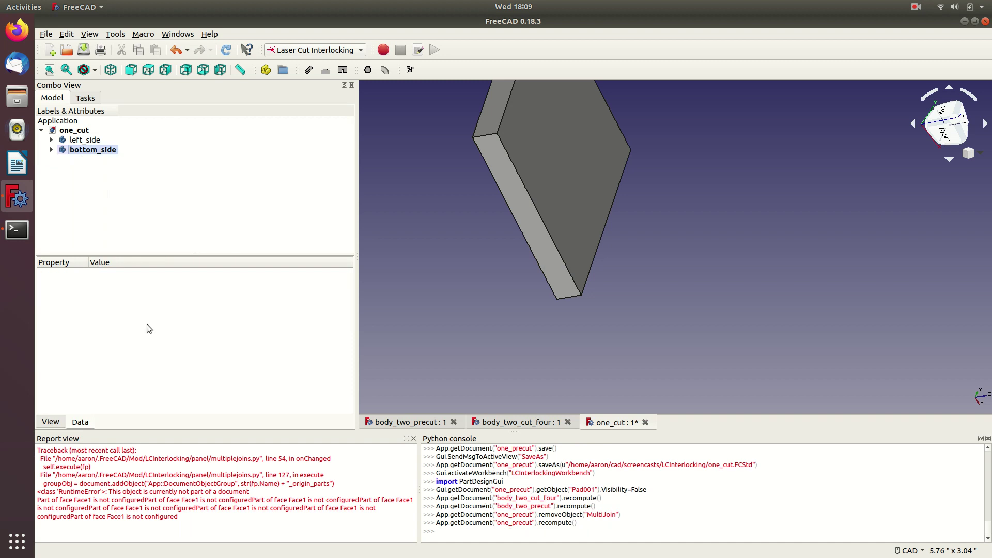
In the Part workbench, make refined copies of both panel bodies.
left_click(95, 152, "shift")
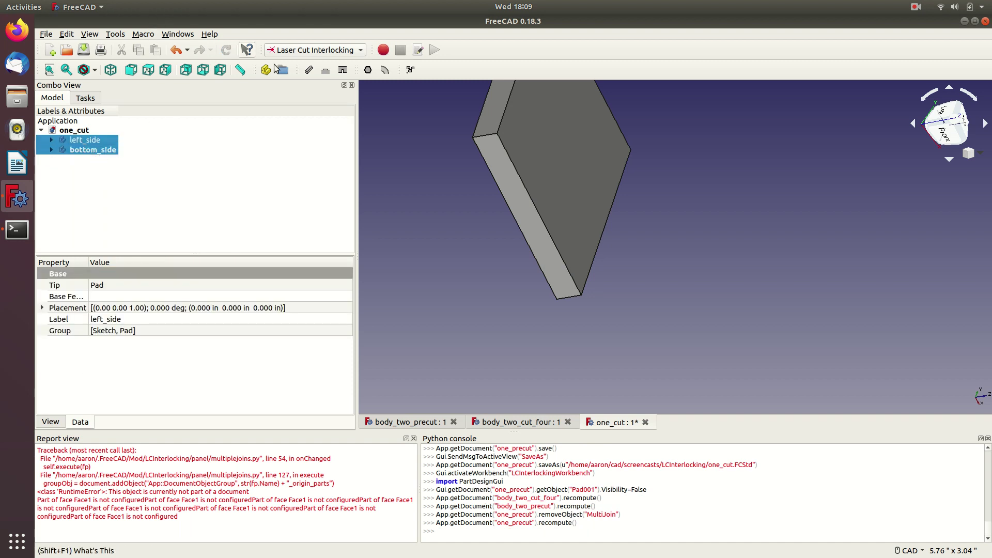
left_click(294, 53)
left_click(283, 189)
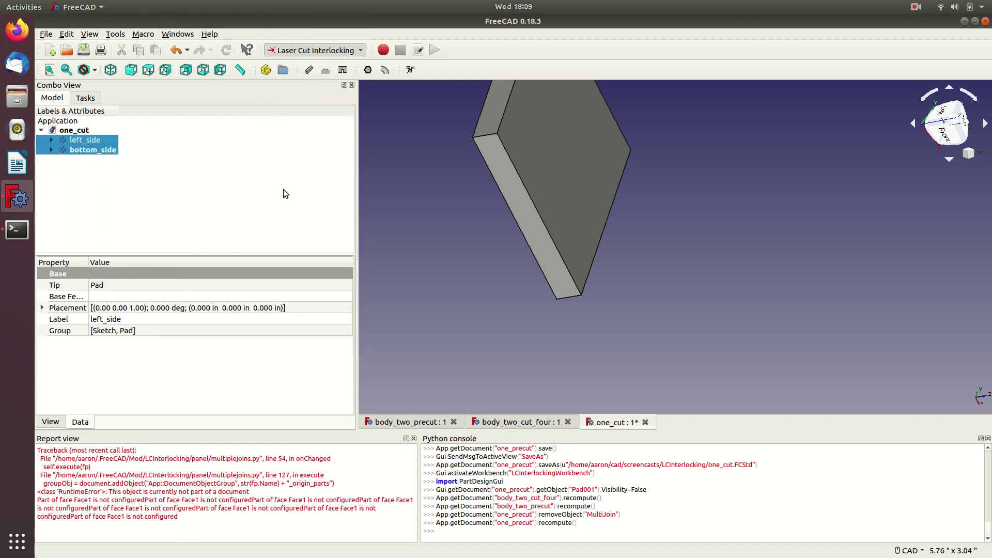
left_click(170, 35)
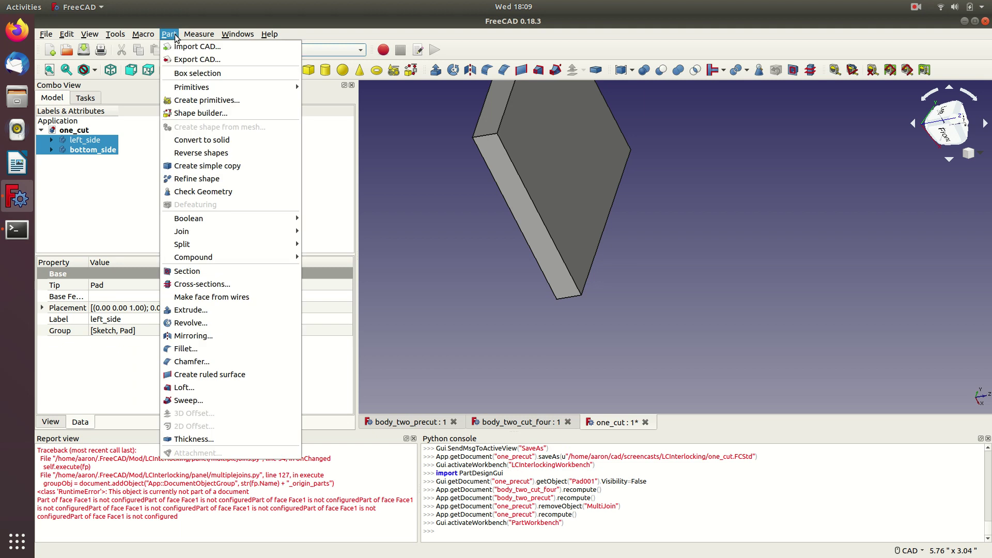
left_click(222, 178)
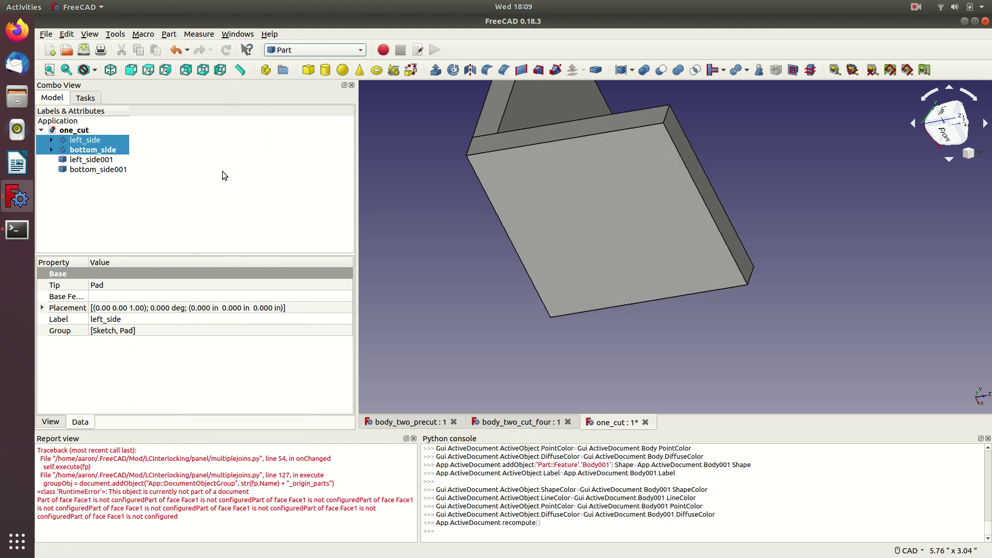
Select both refined copies, left_side001 and bottom_side001.
left_click(89, 161)
left_click(95, 170, "shift")
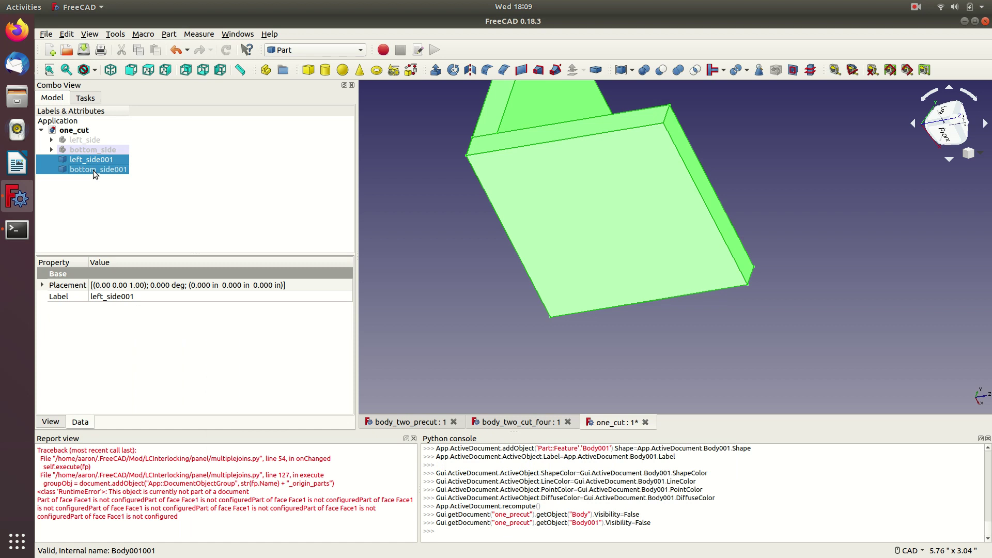
left_click(292, 49)
Start a parts-and-tabs join with both copies and add left_side001's edge face as a tab.
left_click(295, 124)
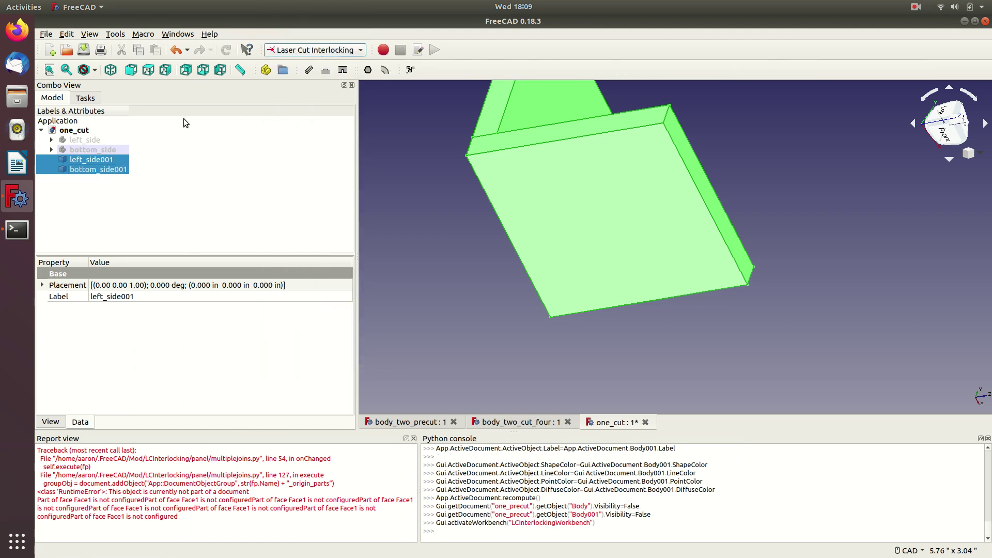
left_click(325, 70)
left_click(255, 182)
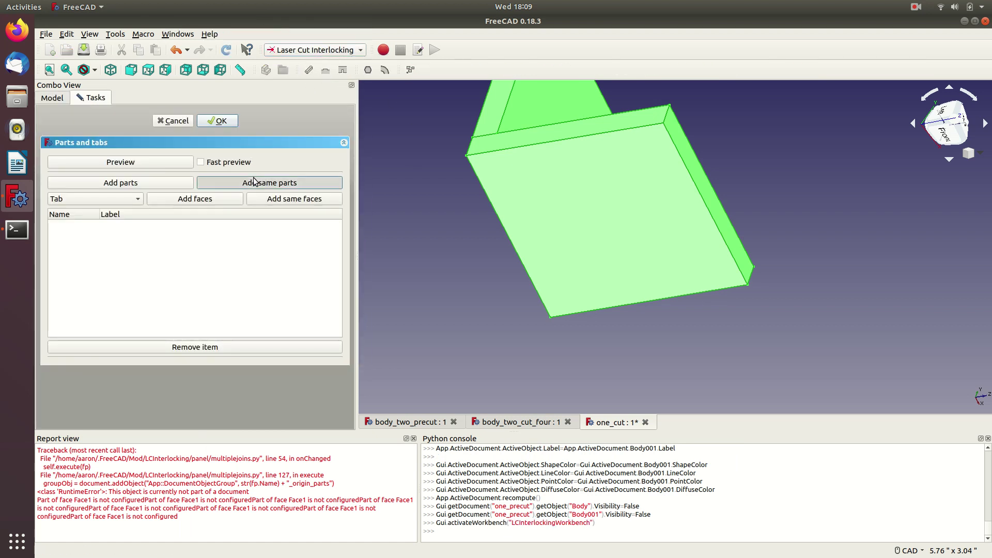
key("space")
left_click(523, 206)
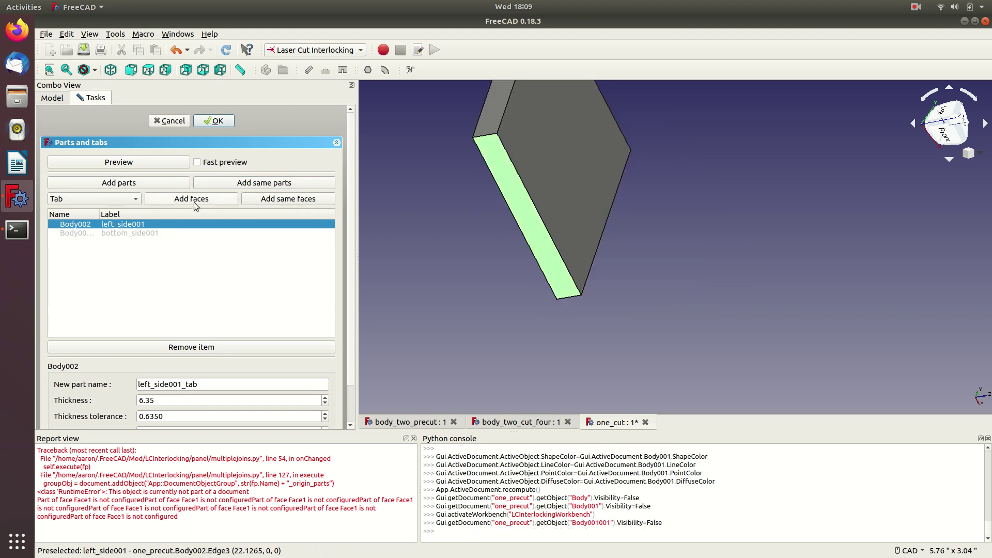
left_click(178, 199)
Set 2 tabs of width 12.70 and a slot width tolerance of 0.2540.
left_click(263, 392)
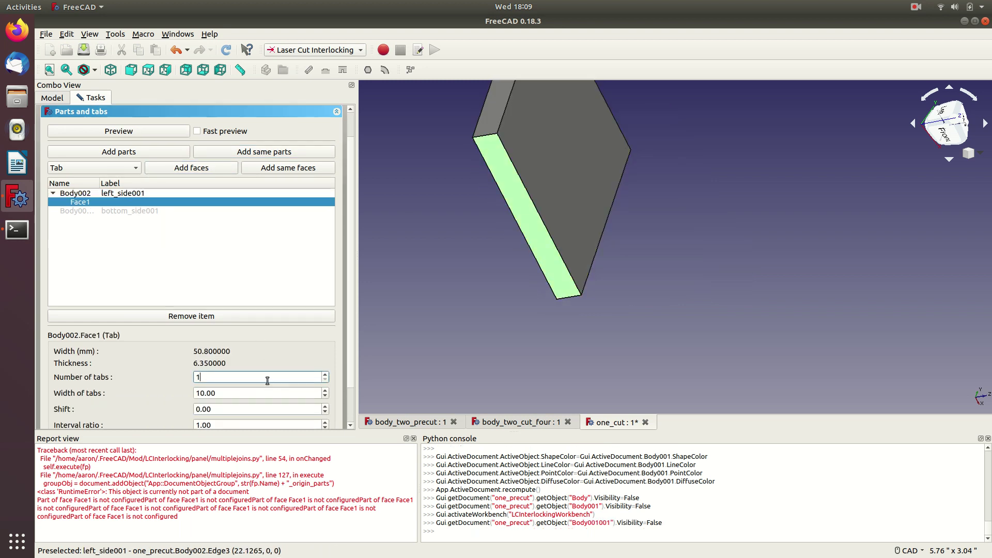
key("BackSpace")
type("2")
key("Tab")
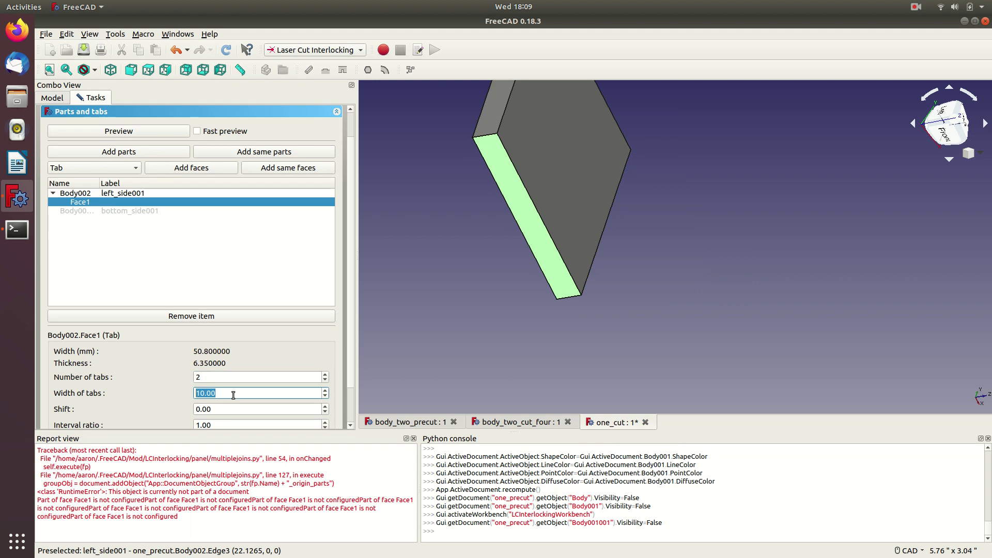
type("12.7")
key("Tab")
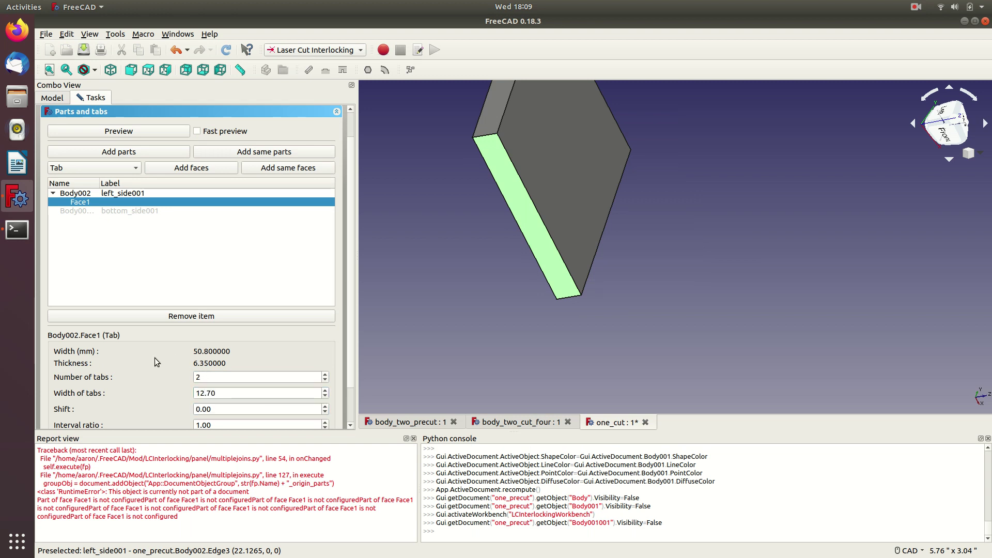
left_click(115, 194)
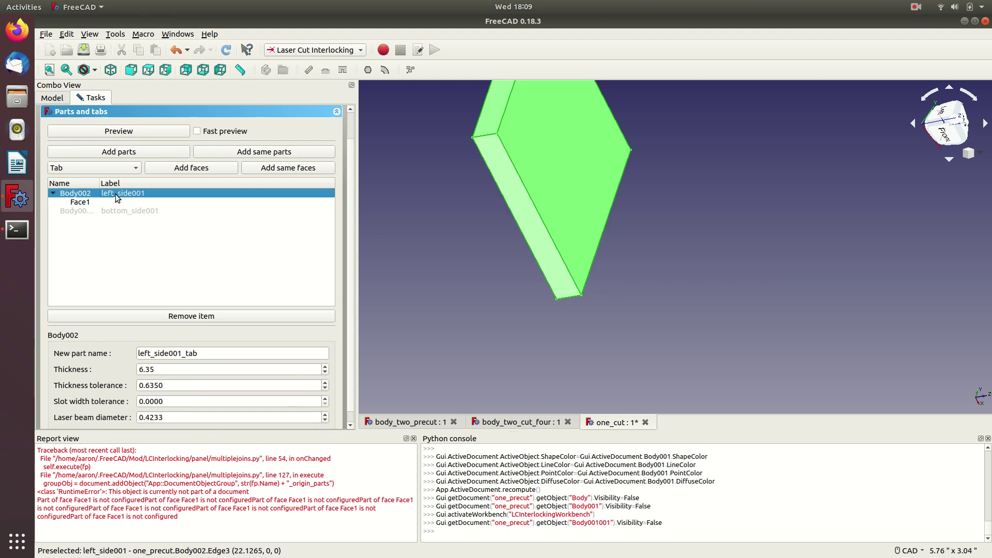
left_click(200, 401)
key("ctrl+a")
type("0.")
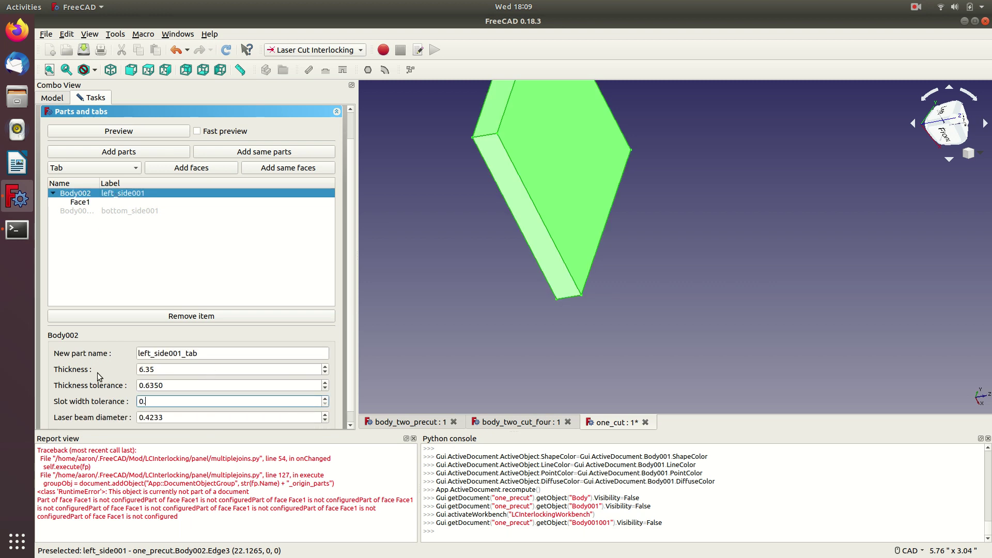
type("2540")
key("Tab")
key("Tab")
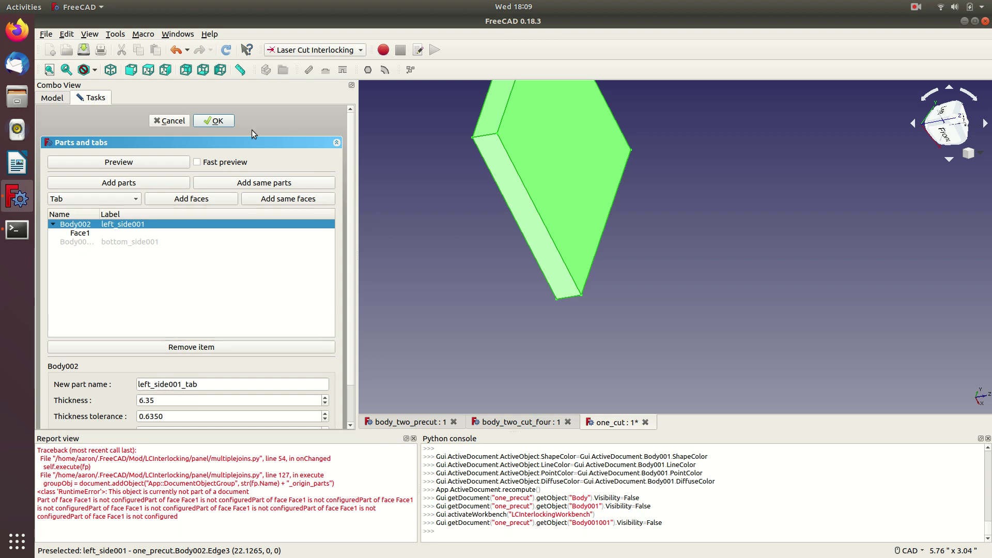
Apply the join, expand MultiJoin and hide left_side001_tab to inspect the bottom panel.
left_click(216, 122)
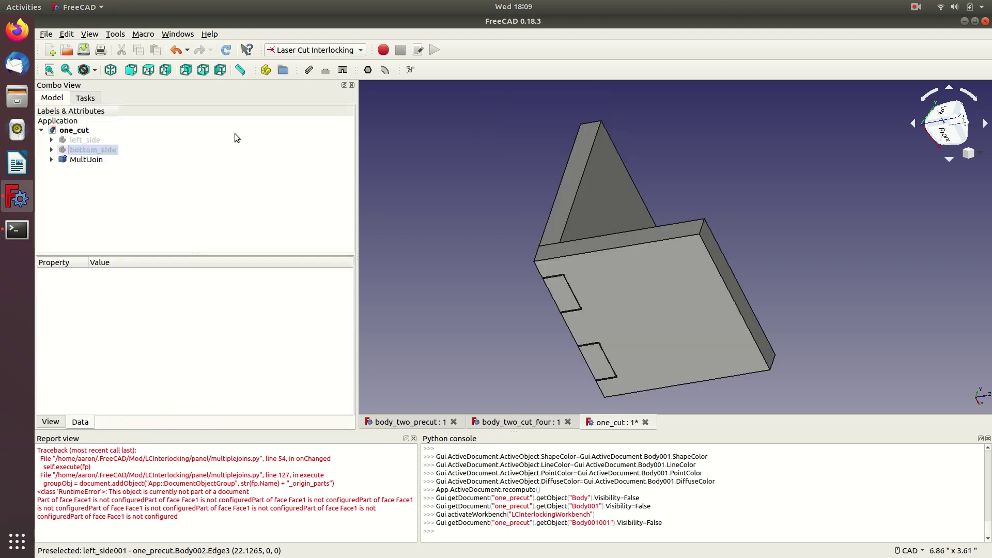
left_click(51, 160)
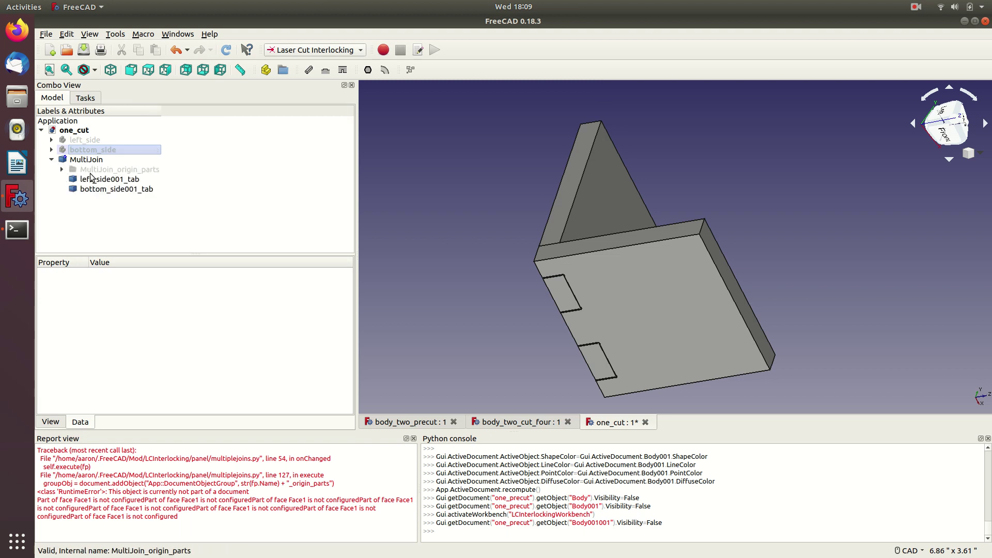
left_click(90, 161)
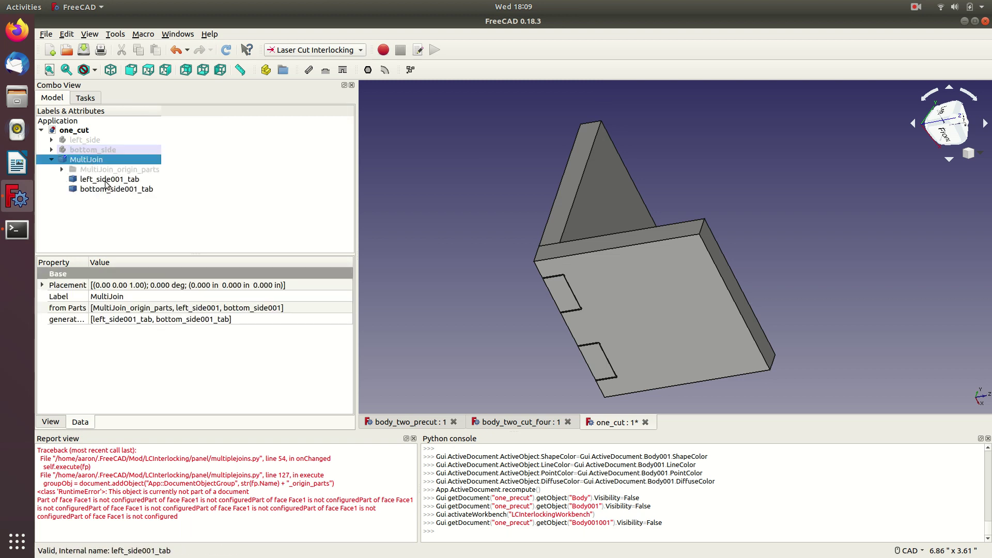
left_click(106, 179)
key("space")
Toggle the tabbed panels' visibility and select both left_side001_tab and bottom_side001_tab.
key("space")
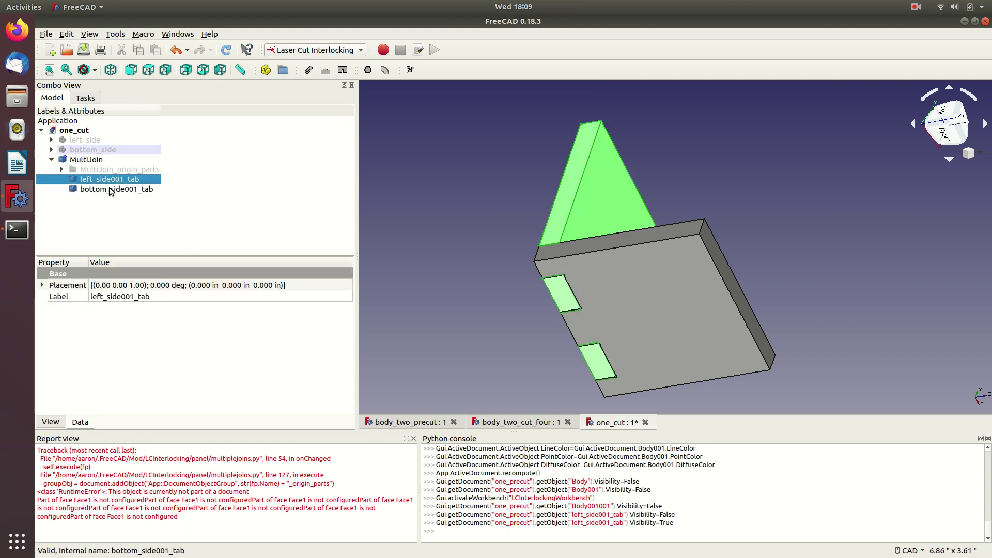
left_click(110, 189)
key("space")
key("space")
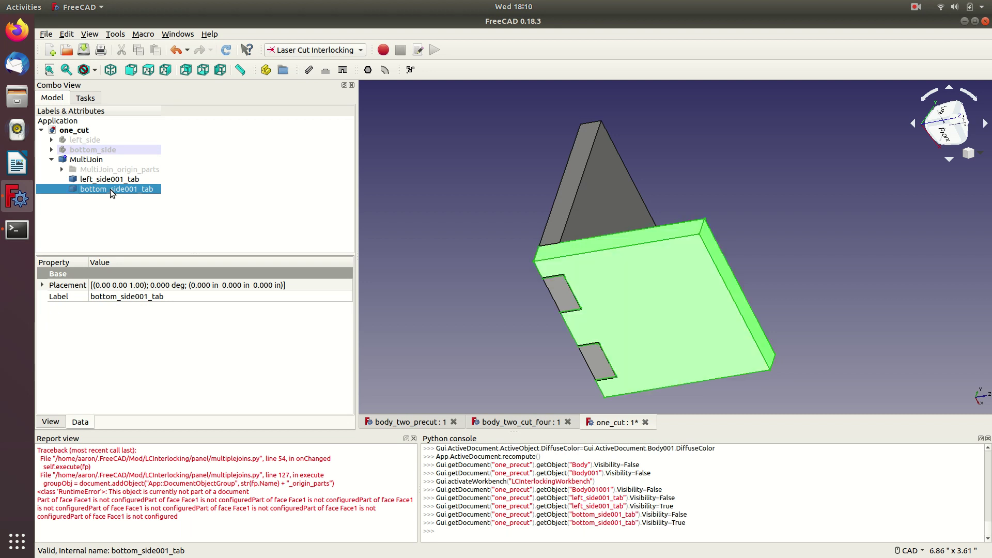
key("space")
key("space")
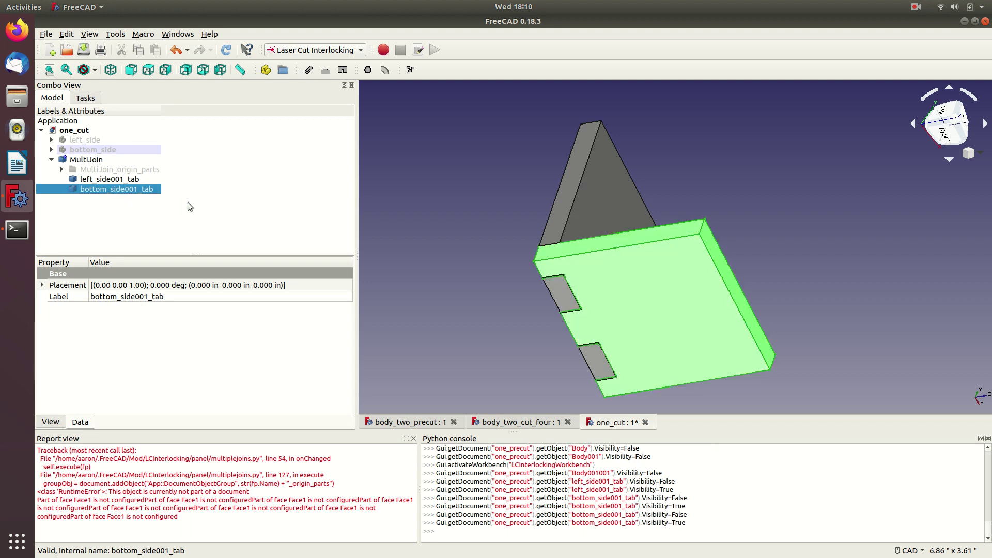
left_click(122, 179, "ctrl")
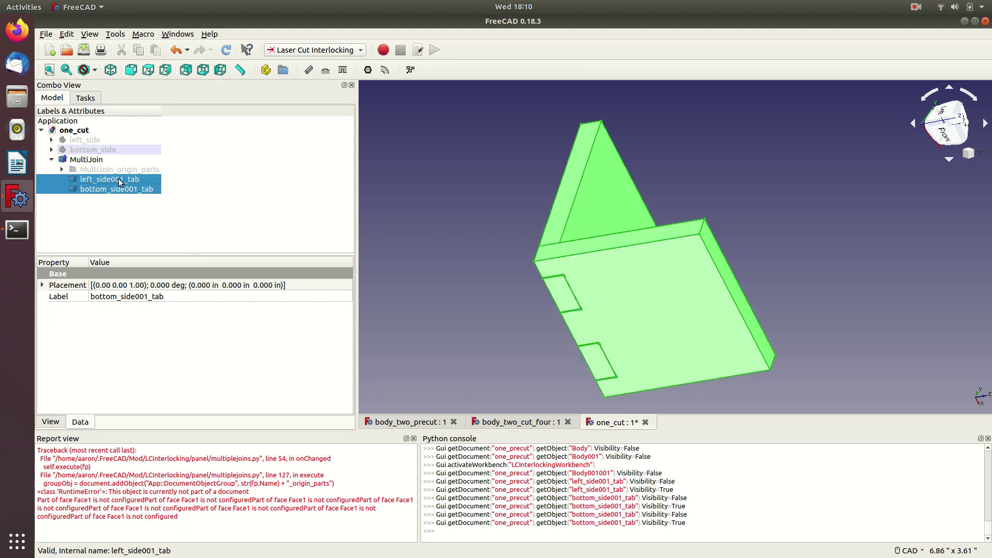
Export both tabbed panels as flat shapes into a new export_shape1 document.
left_click(411, 70)
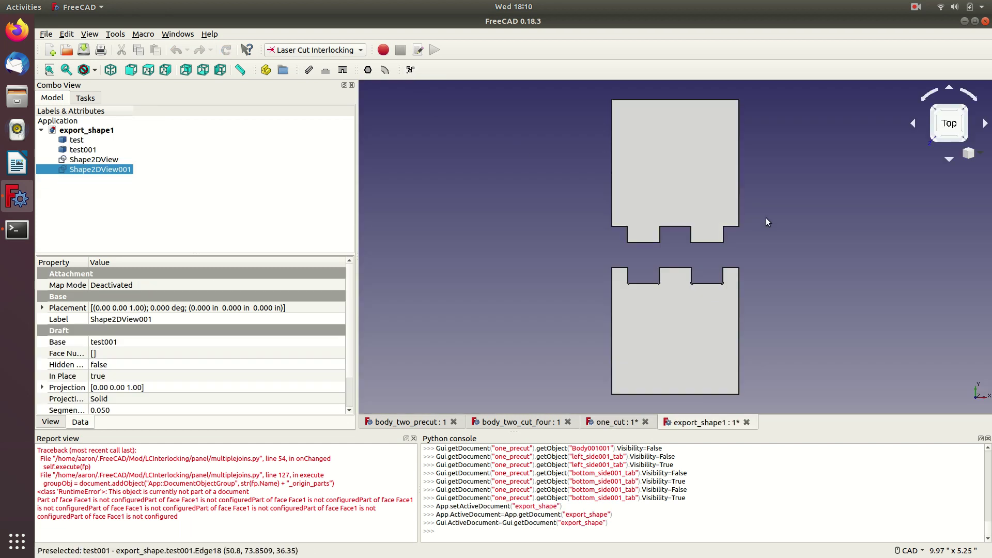
middle_click_drag(776, 222, 680, 203)
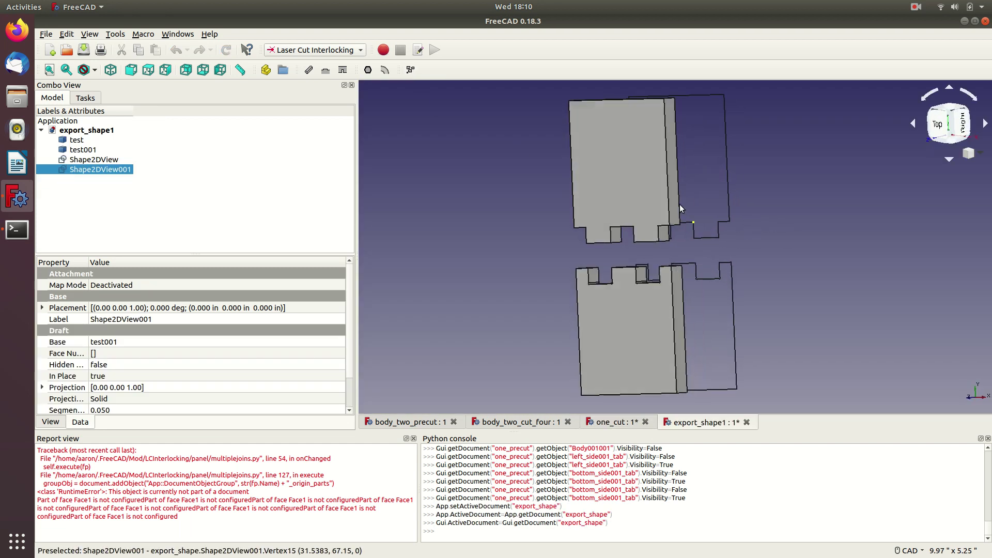
left_click(653, 162)
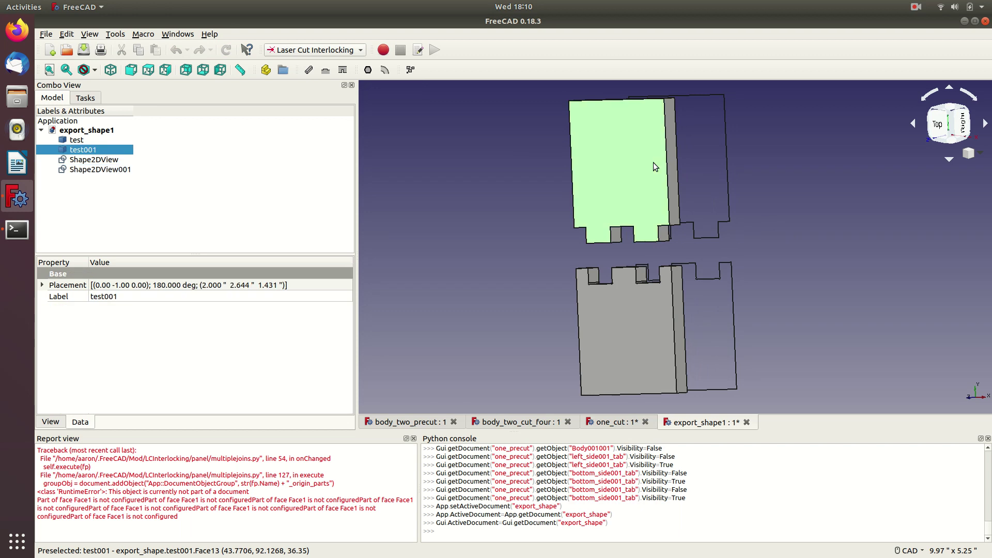
left_click(726, 173)
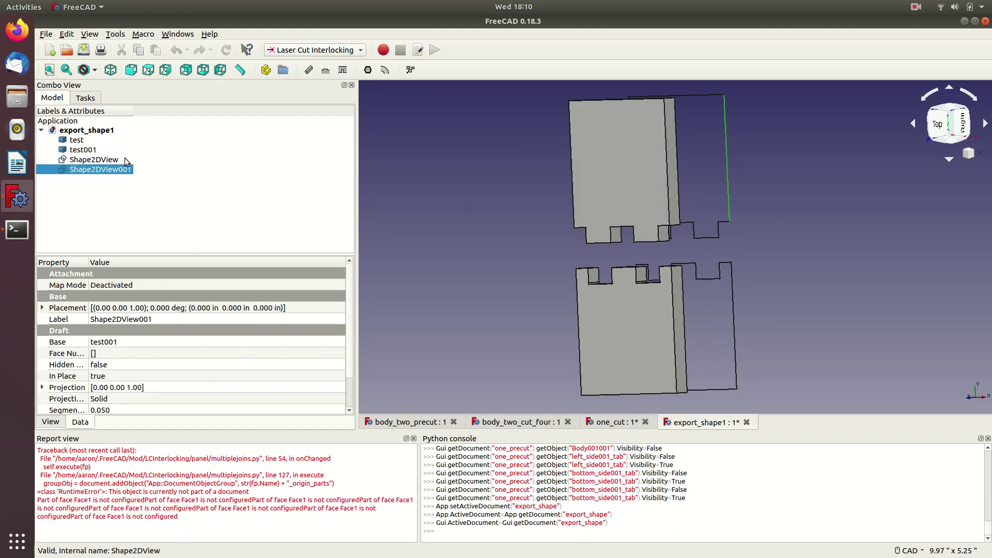
Delete the Shape2DView and Shape2DView001 projections, then select test and test001.
left_click(85, 150)
left_click(107, 170)
left_click(108, 161, "ctrl")
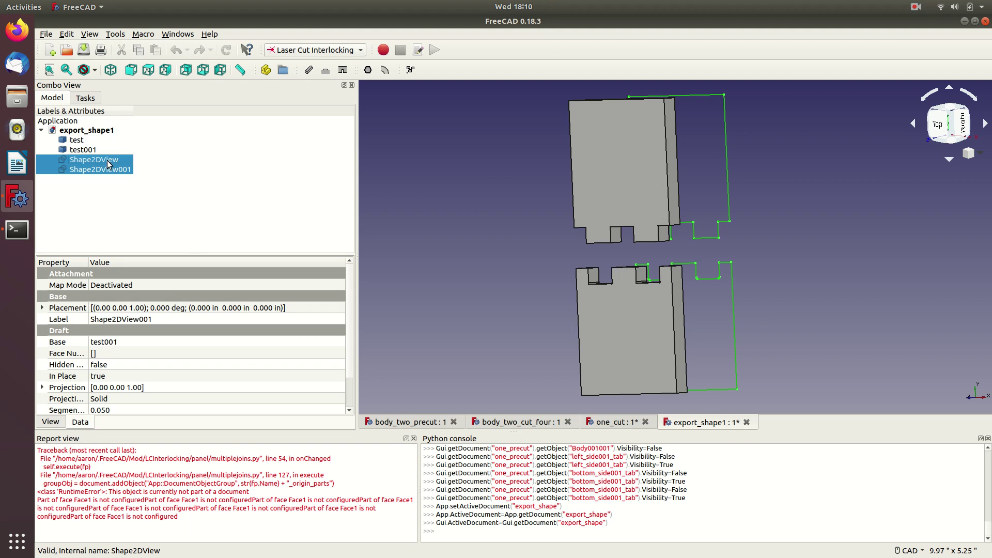
right_click(108, 161)
left_click(145, 287)
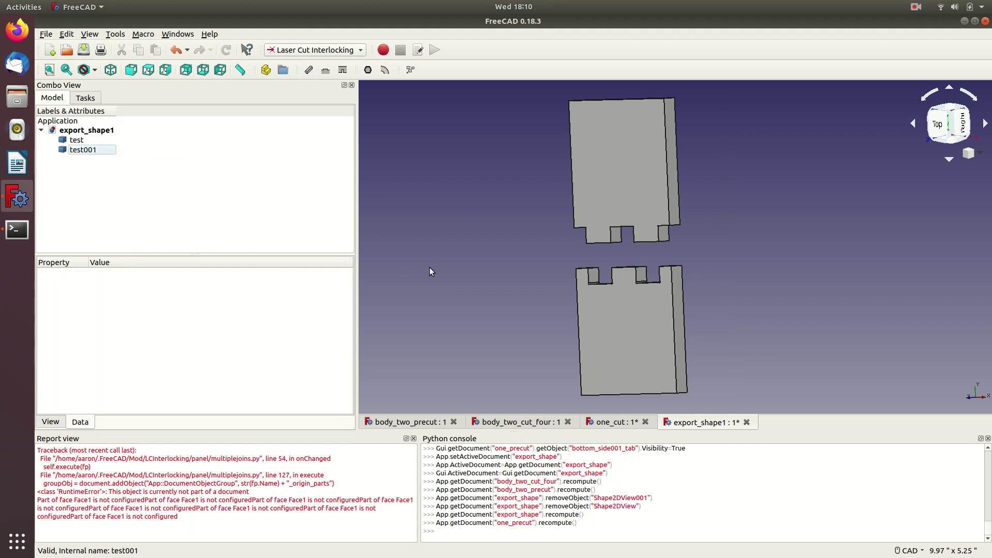
left_click(76, 140)
left_click(86, 150, "ctrl")
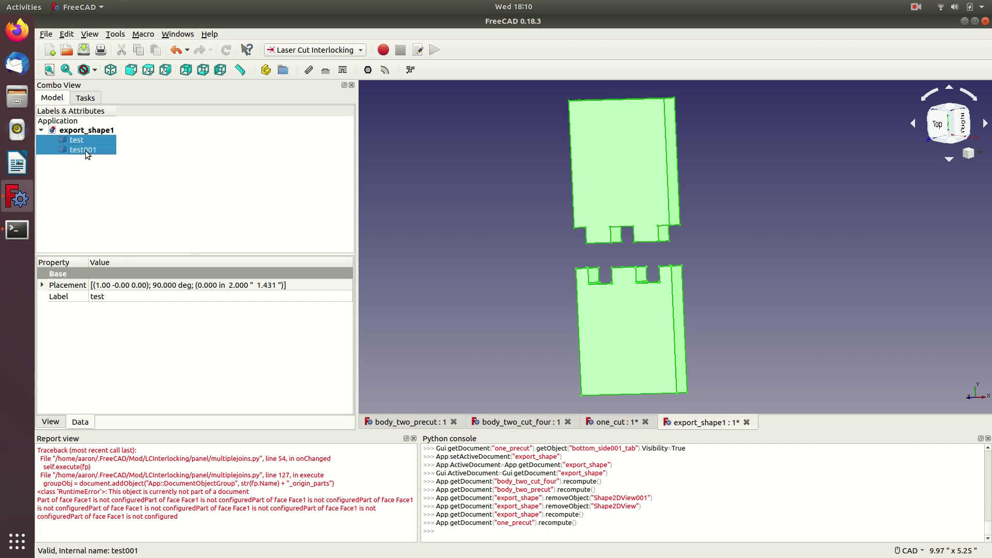
Dismiss the File menu without exporting and switch back to the one_cut document.
left_click(46, 34)
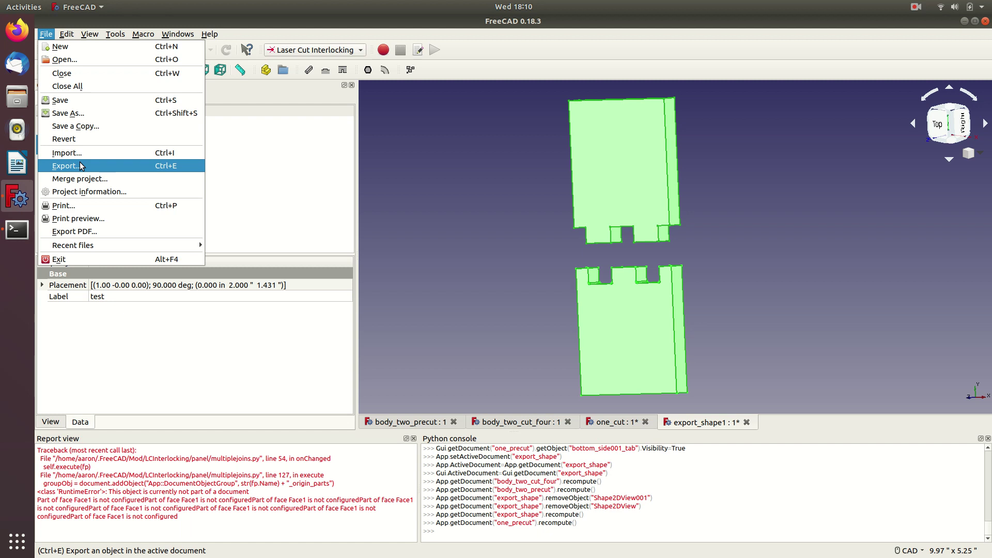
left_click(502, 182)
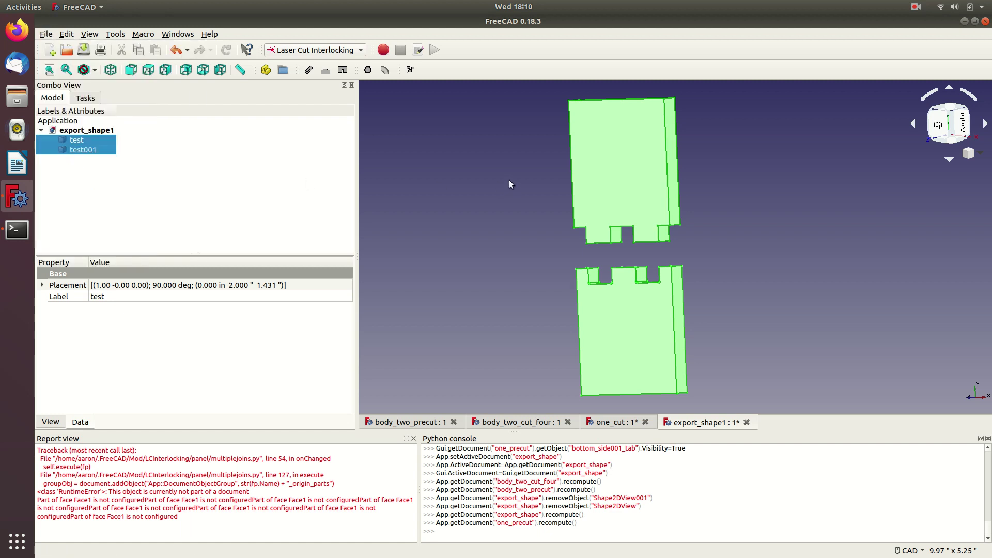
left_click(620, 422)
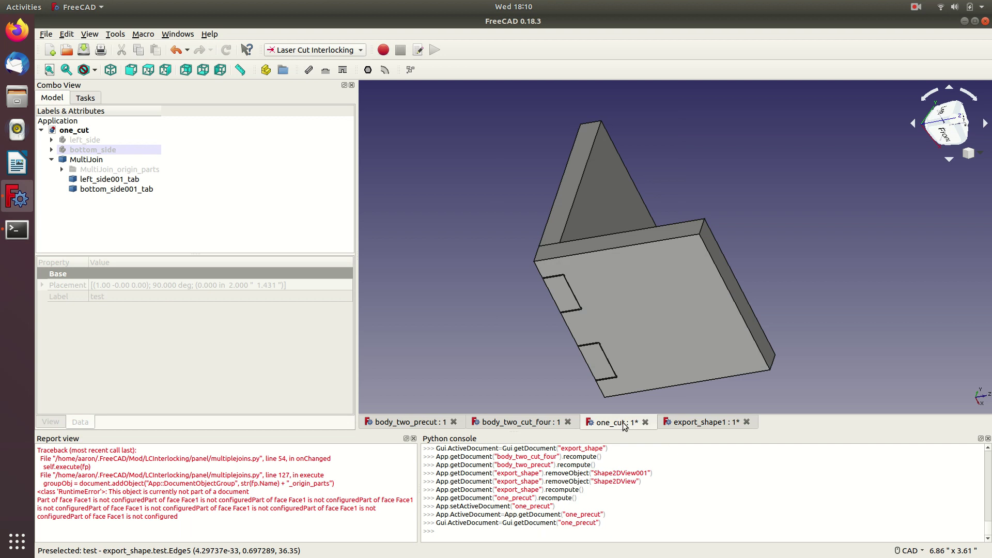
Switch to the Part Design workbench, show the Model tree, and orbit the bracket upright.
left_click(318, 50)
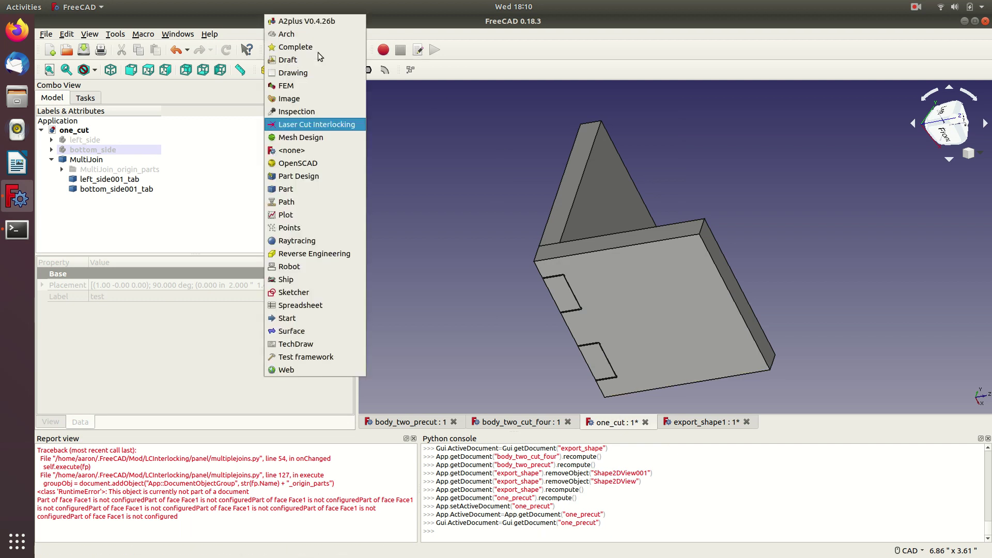
left_click(307, 177)
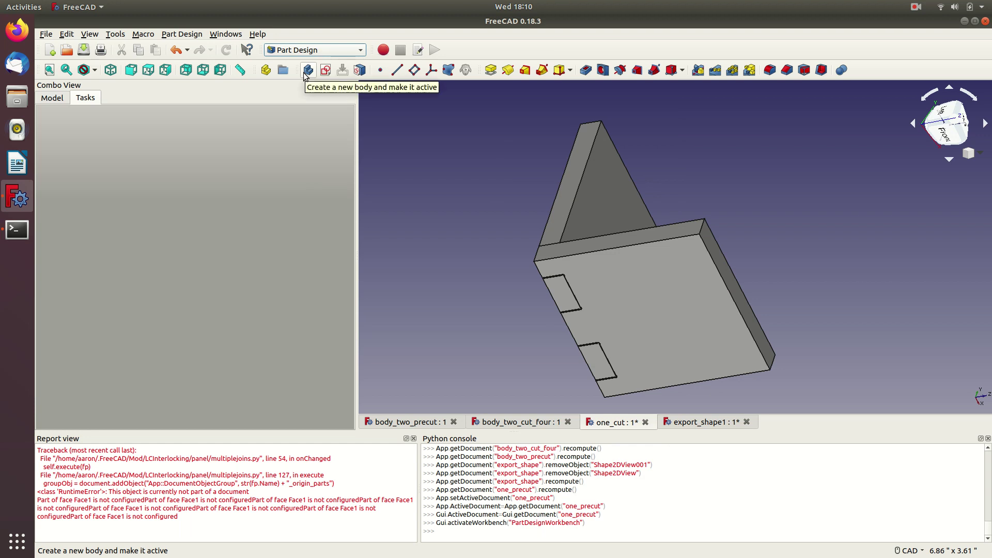
left_click(53, 97)
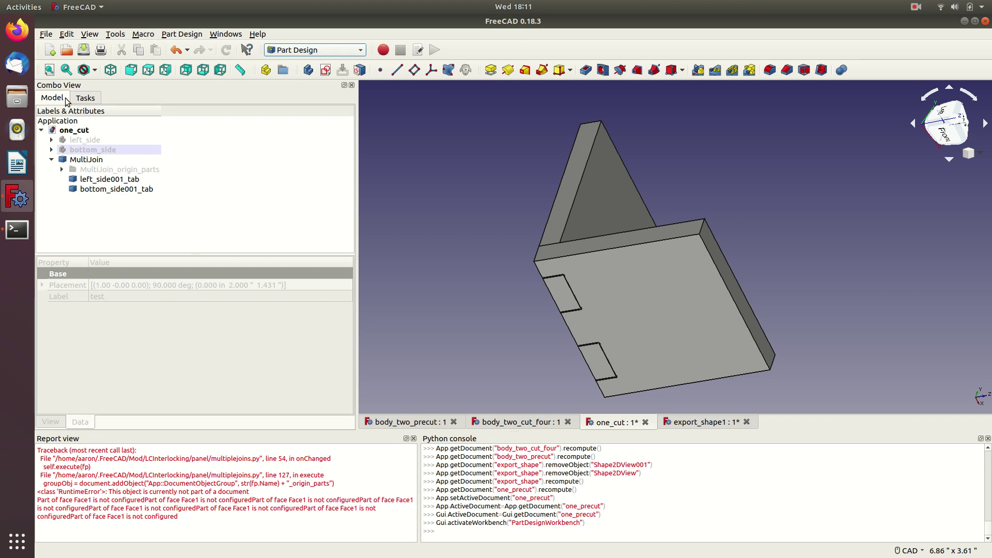
middle_click_drag(633, 159, 643, 228)
left_click(916, 8)
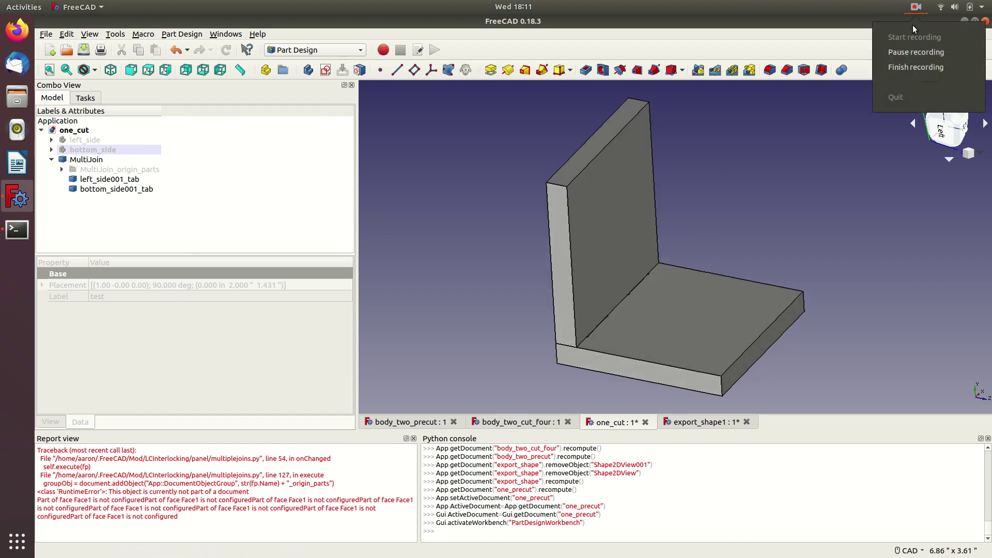